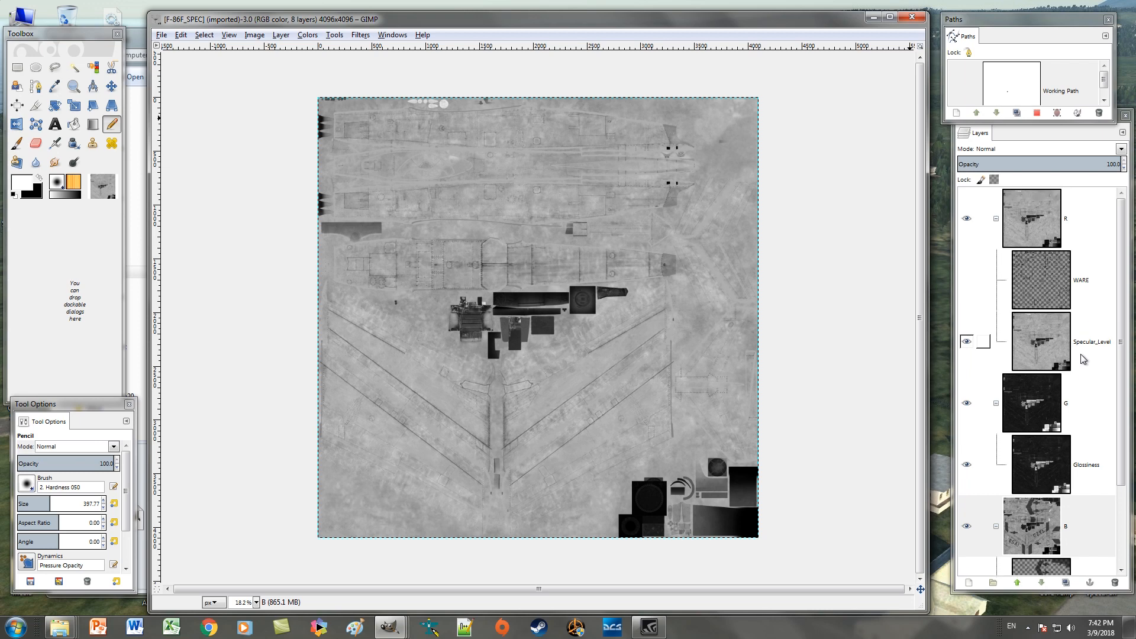
Hide the WARE layer and add a transparent 4096 × 4096 px layer named Green directly above Specular_Level.
click(967, 281)
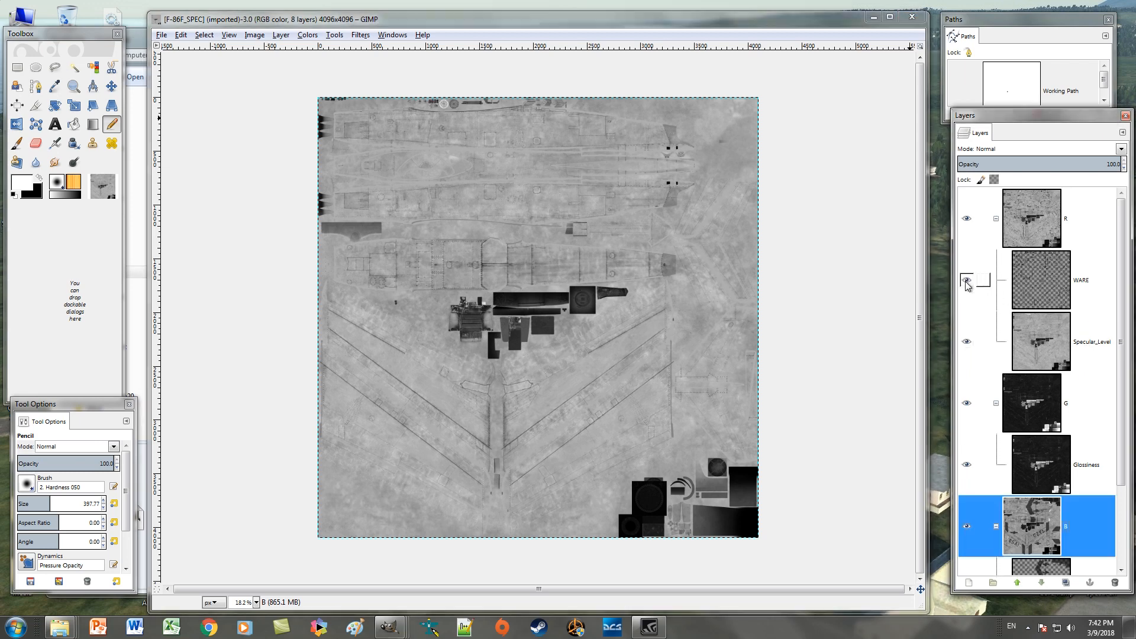
click(967, 281)
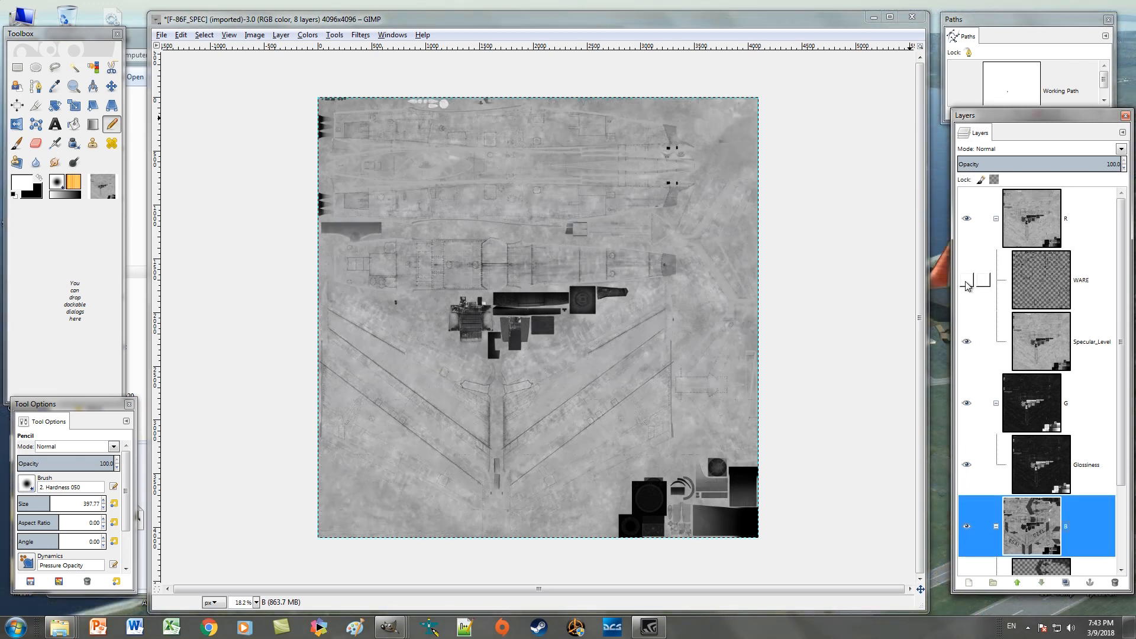
click(1094, 348)
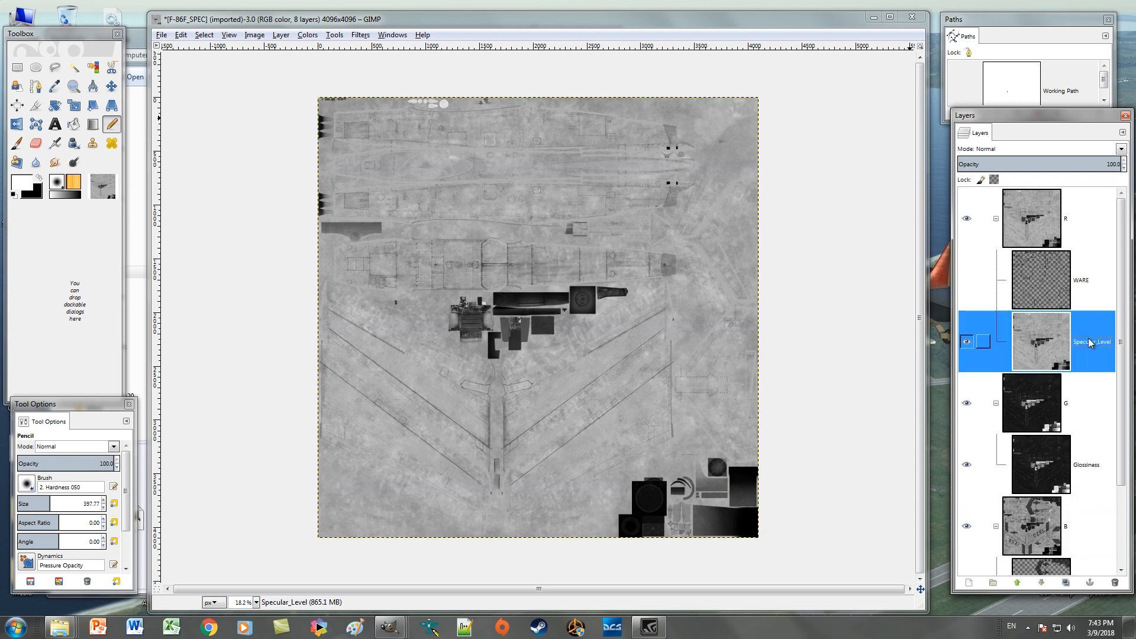
right_click(1090, 343)
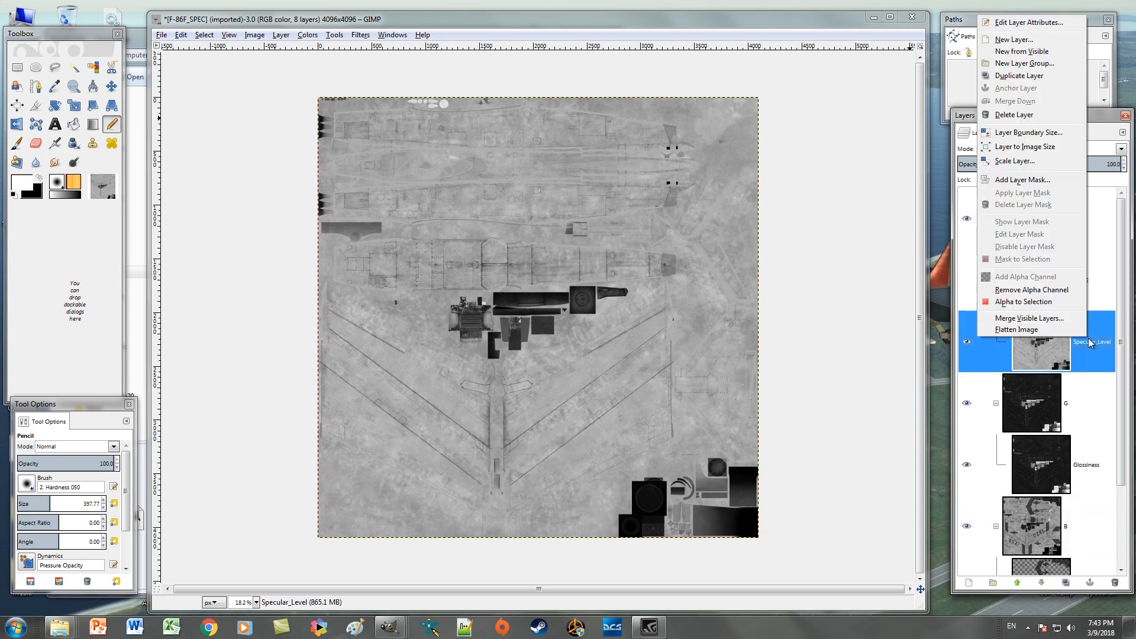
click(1013, 40)
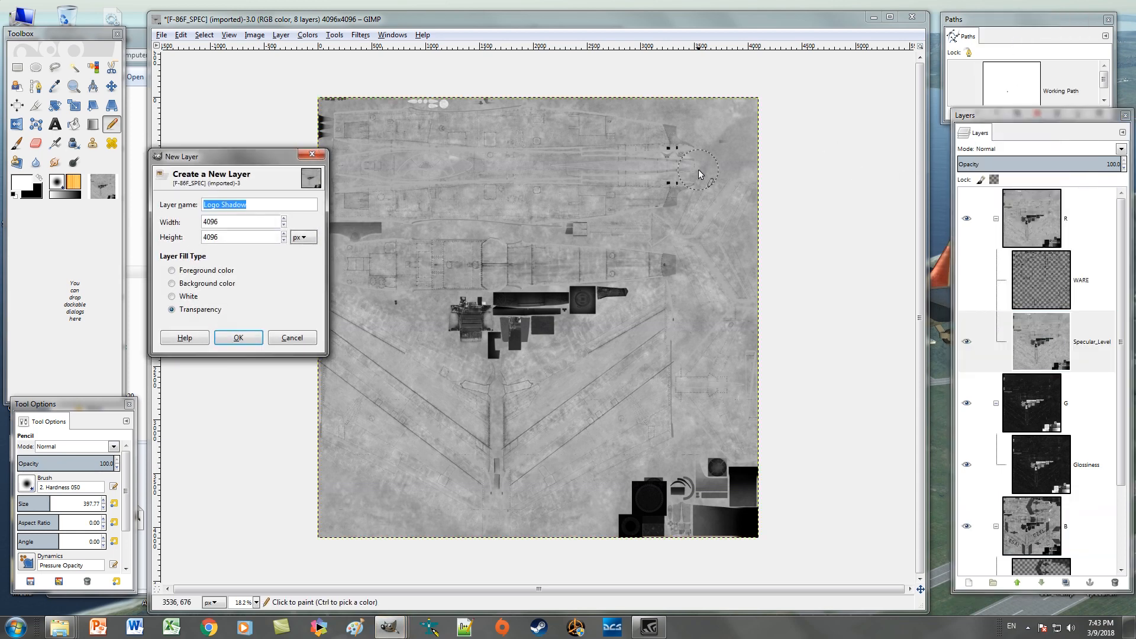
text(Green)
key(Return)
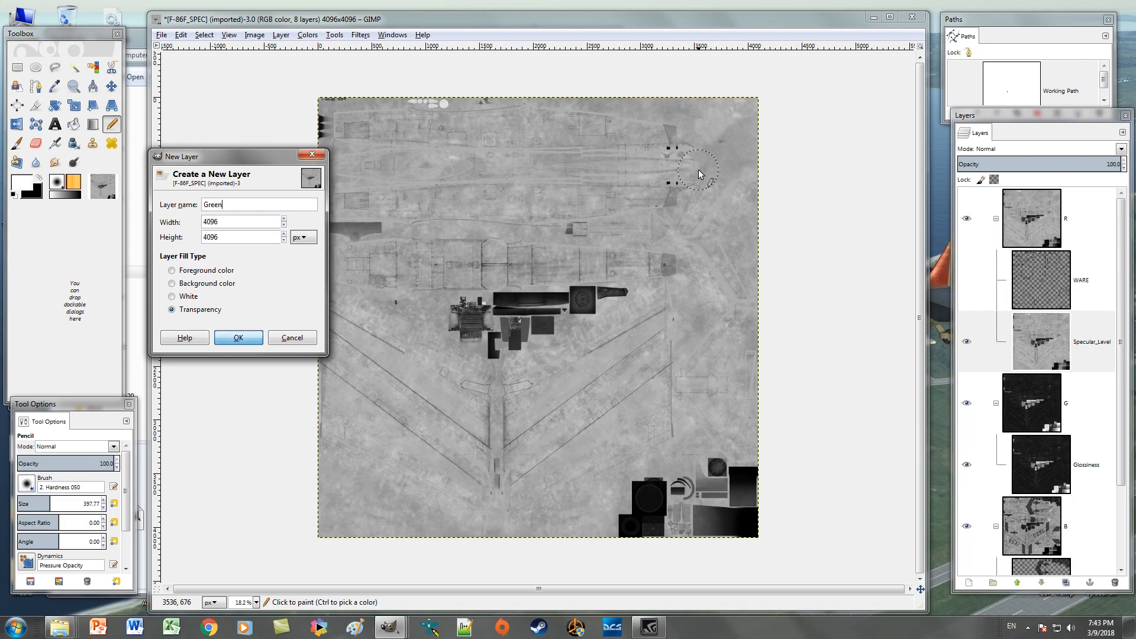
Add a transparent layer named Pink and place it between the Green and Specular_Level layers.
right_click(1091, 349)
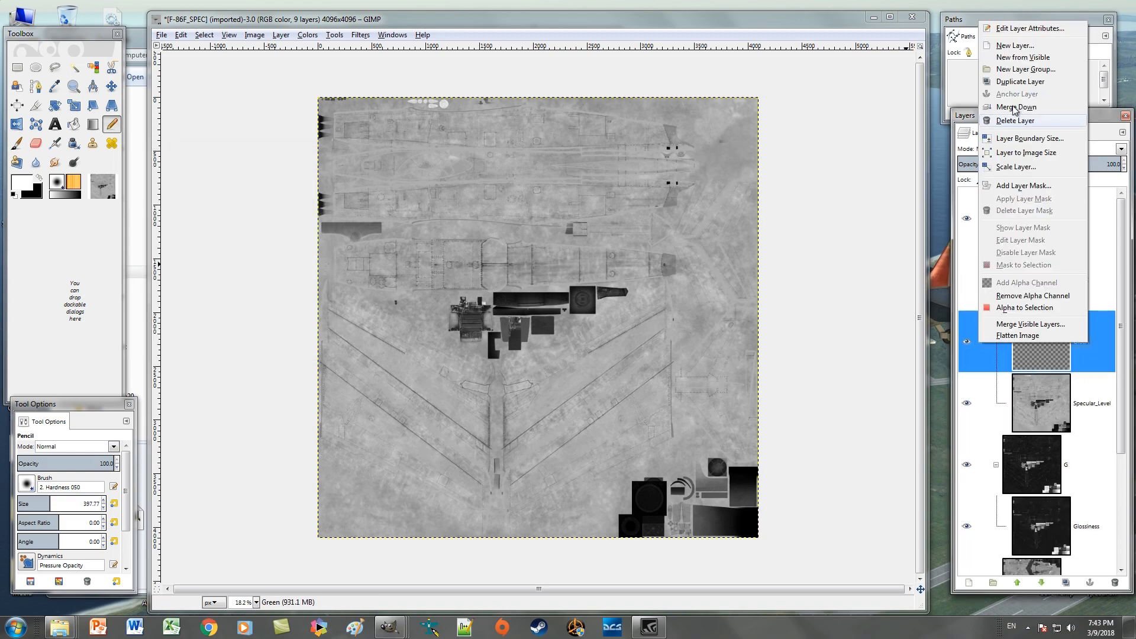
click(1014, 45)
text(Pink)
key(Return)
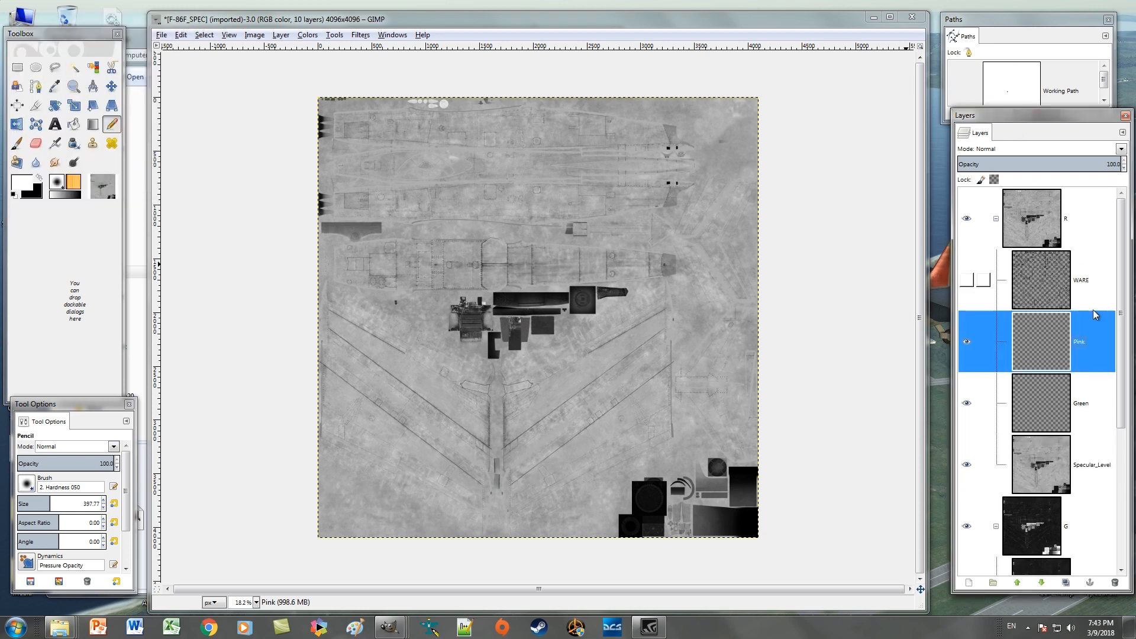
drag(1084, 353, 1078, 408)
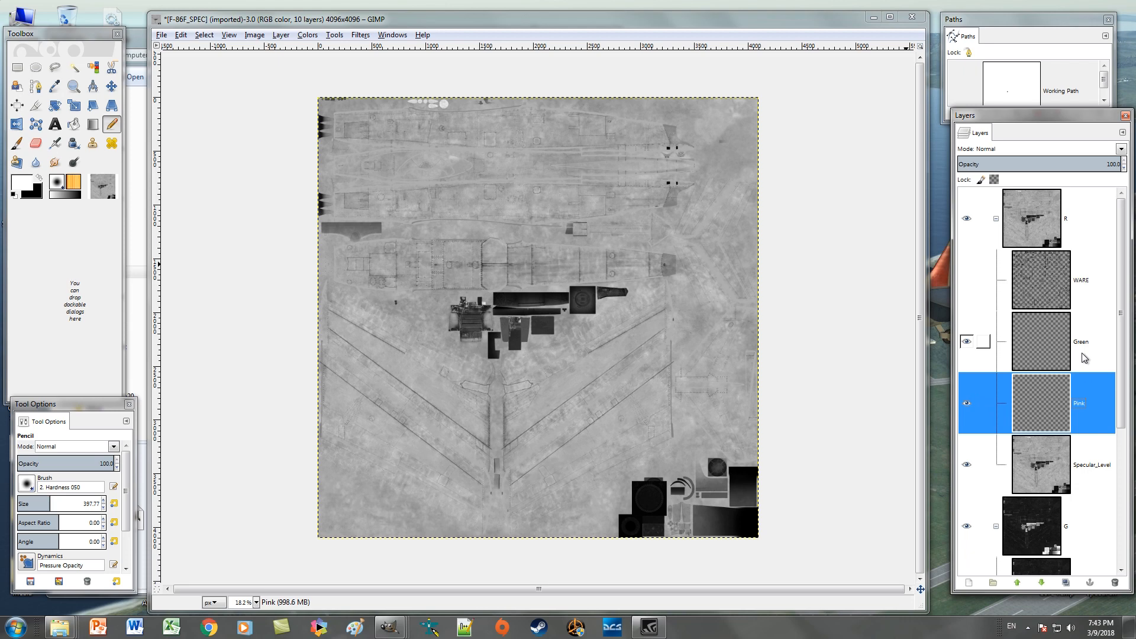
Open the F-86F_SPEC_The_Huff bitmap from the F-86F Sabre skins folder in GIMP and bring its image window into view.
click(66, 628)
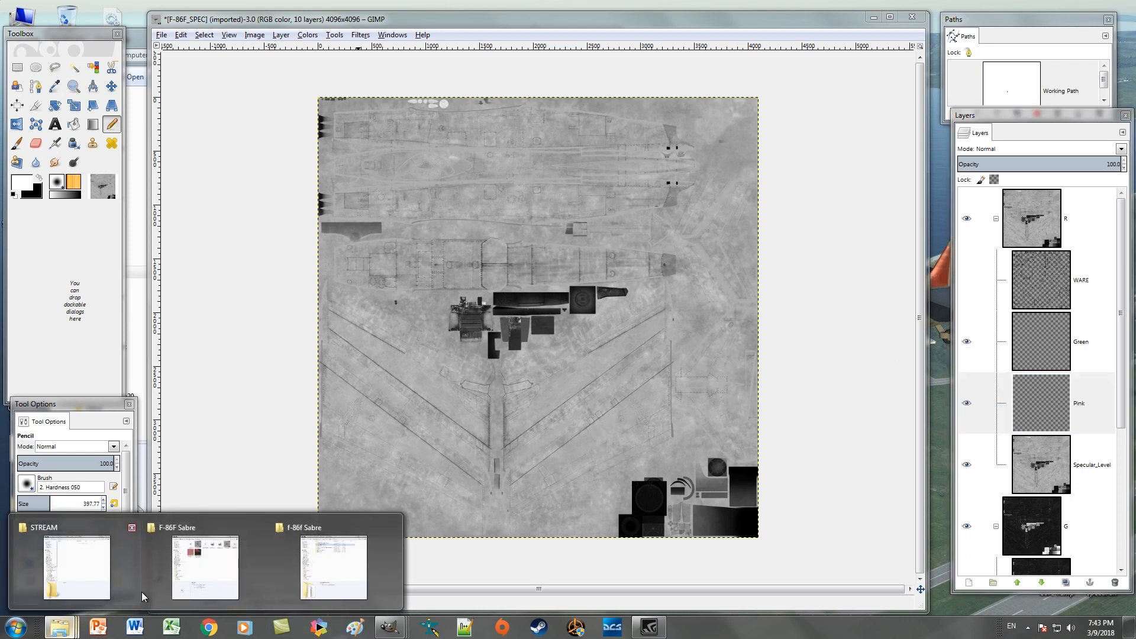
click(205, 570)
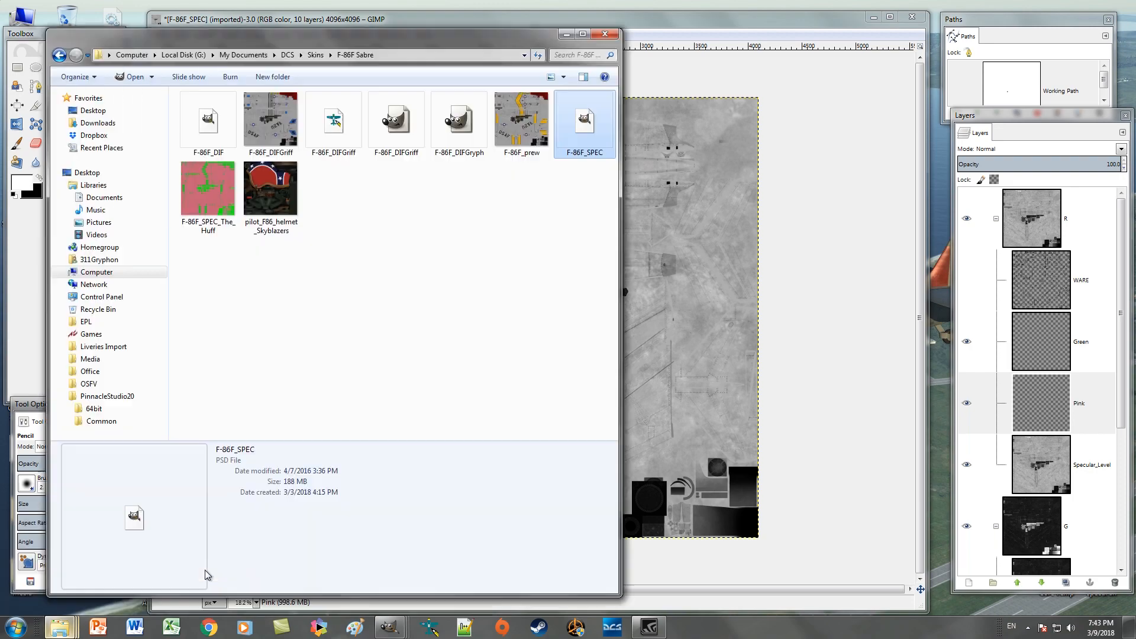
right_click(212, 188)
click(251, 217)
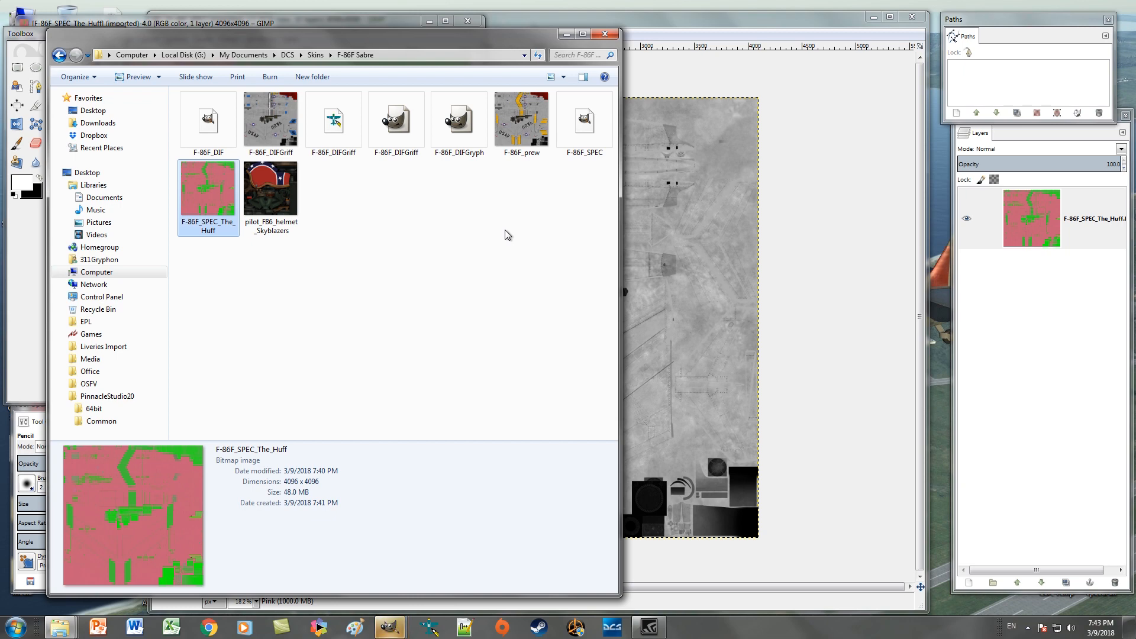
click(390, 627)
click(592, 556)
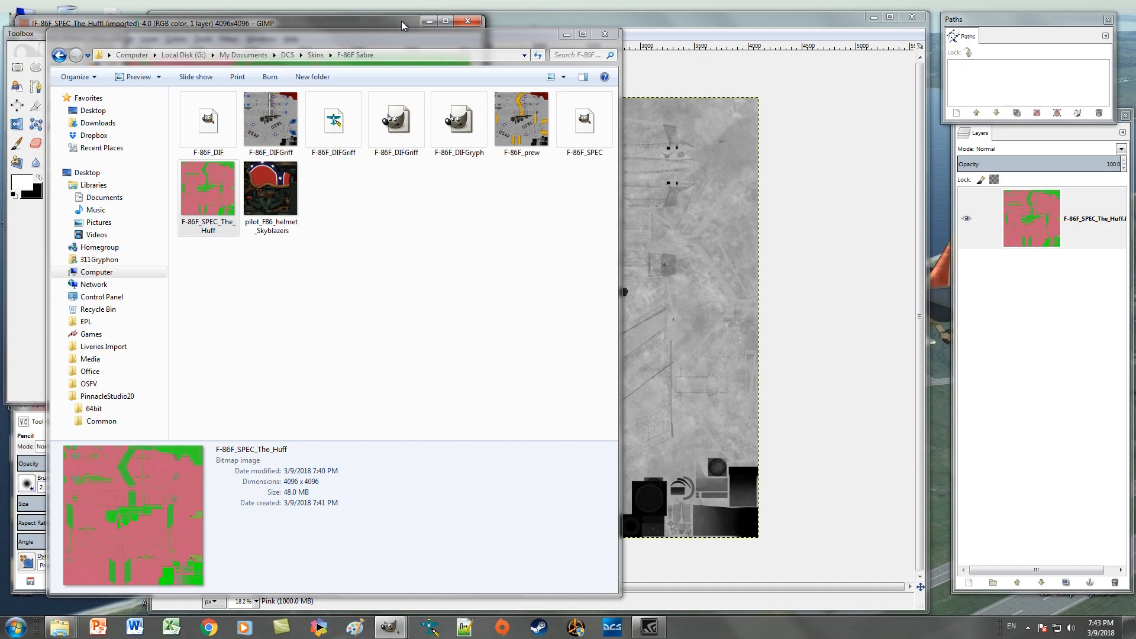
click(566, 34)
drag(360, 23, 579, 42)
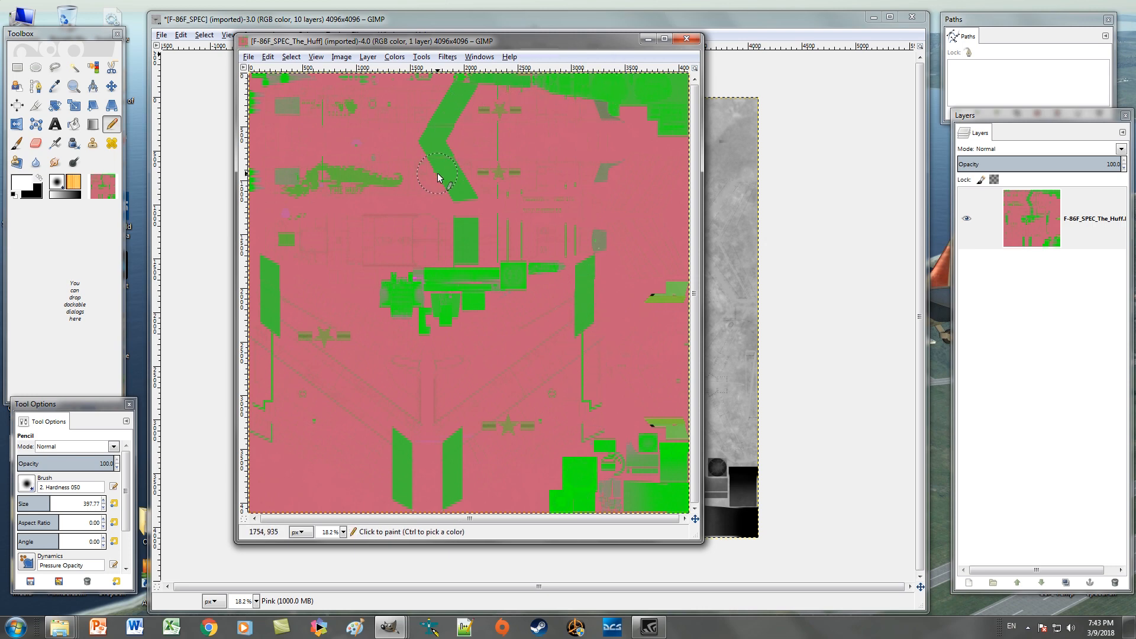
Sample the reference bitmap's green as the background color and its pink as the foreground color.
click(54, 85)
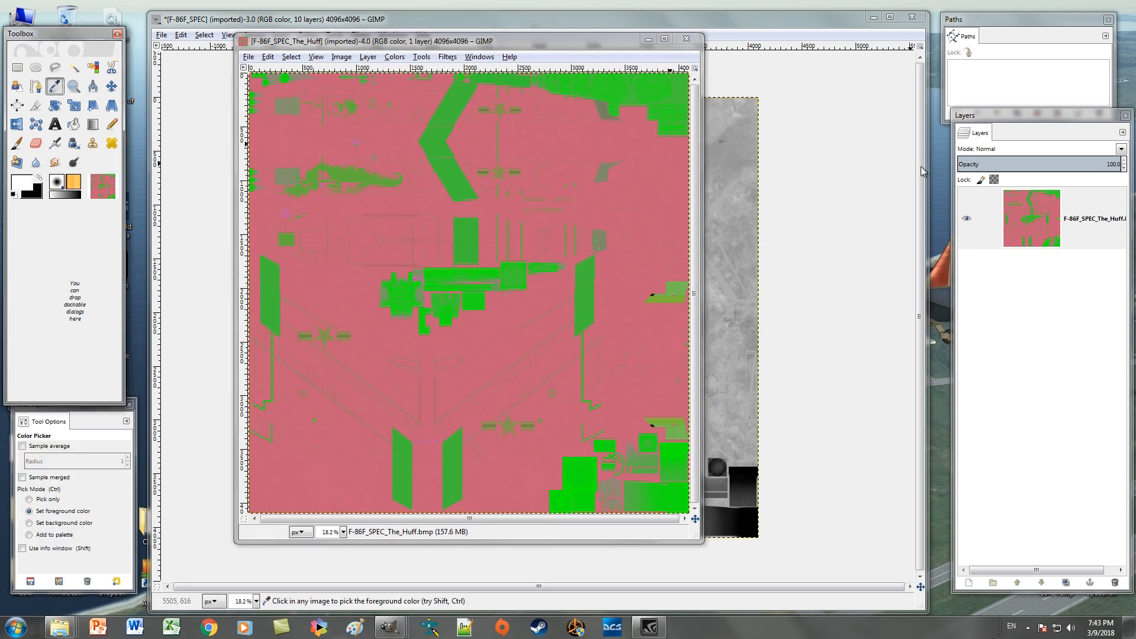
click(1079, 221)
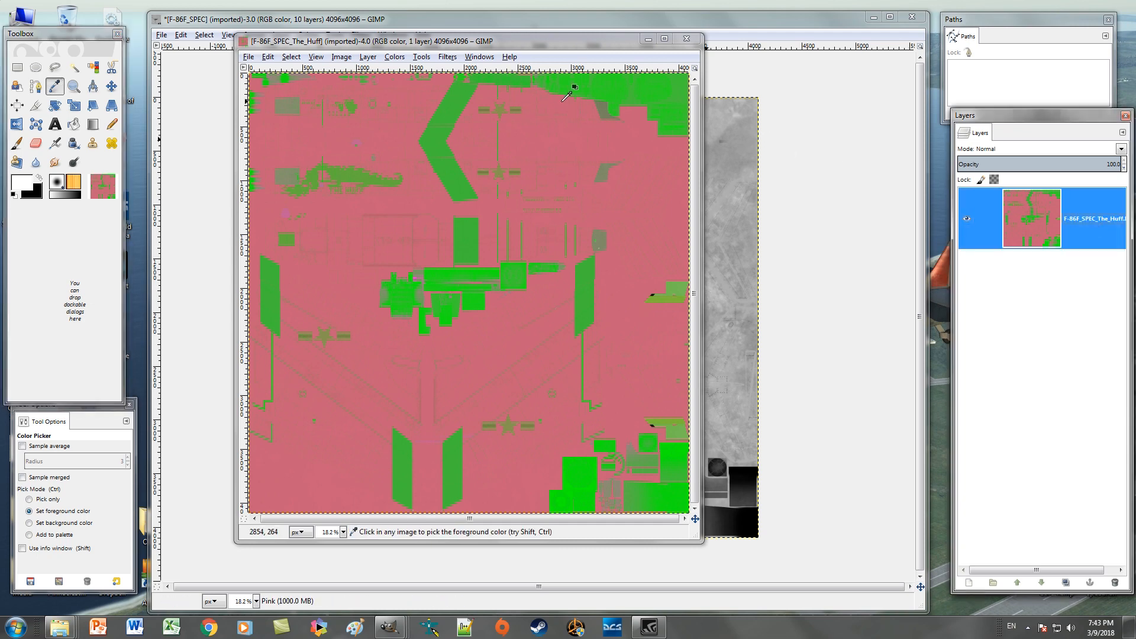
click(632, 100)
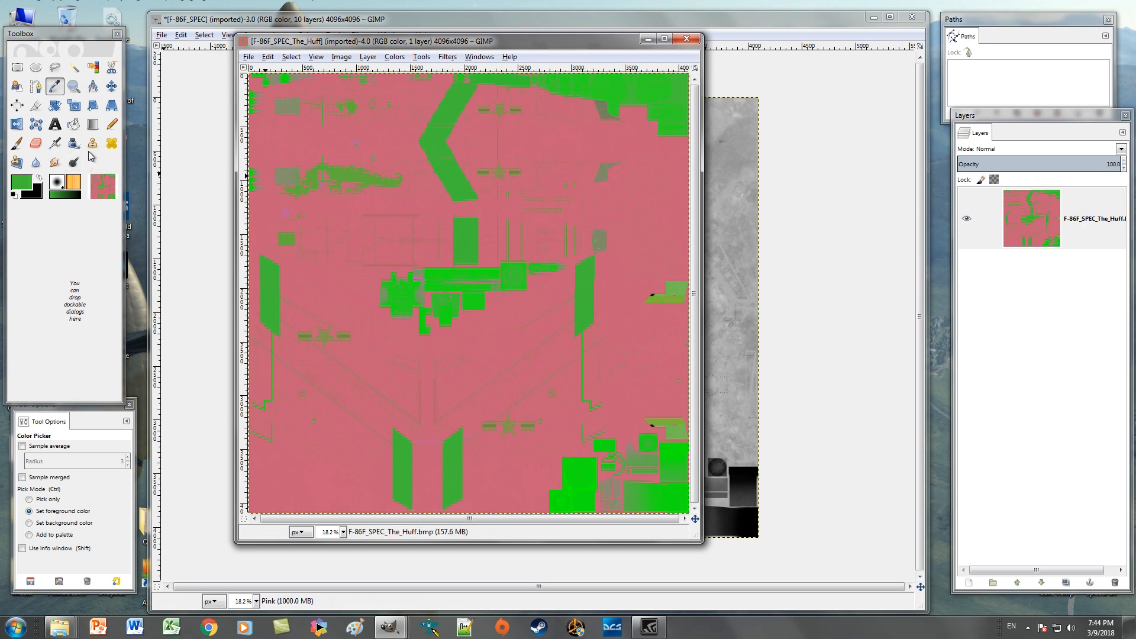
click(38, 177)
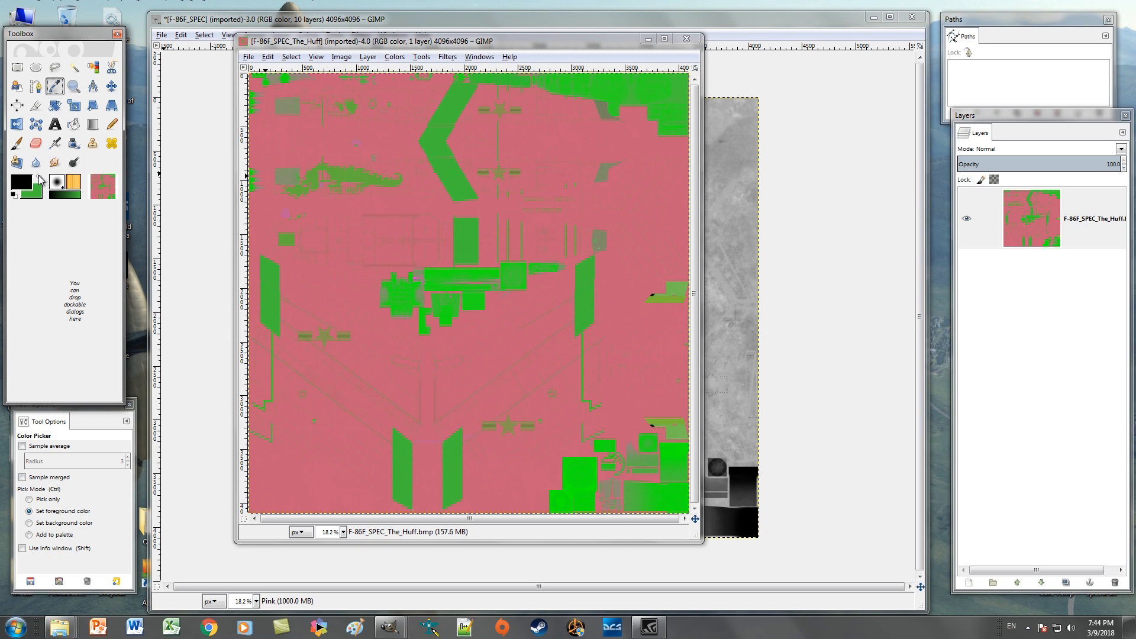
click(350, 206)
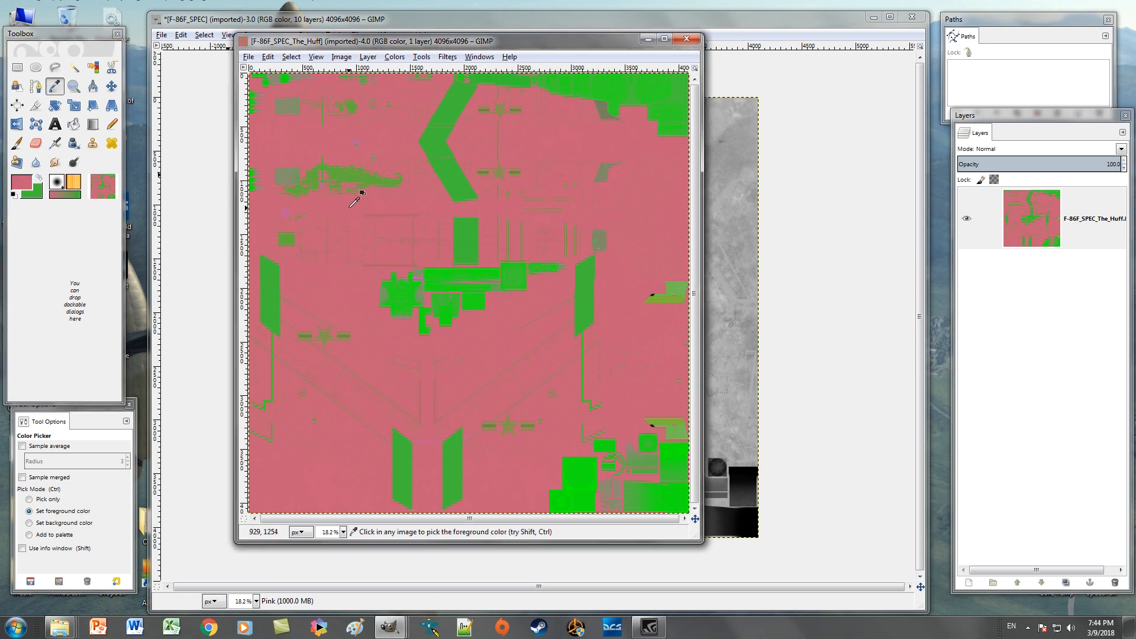
Return to the F-86F_SPEC image and bucket-fill the entire Pink layer with the sampled pink.
click(649, 41)
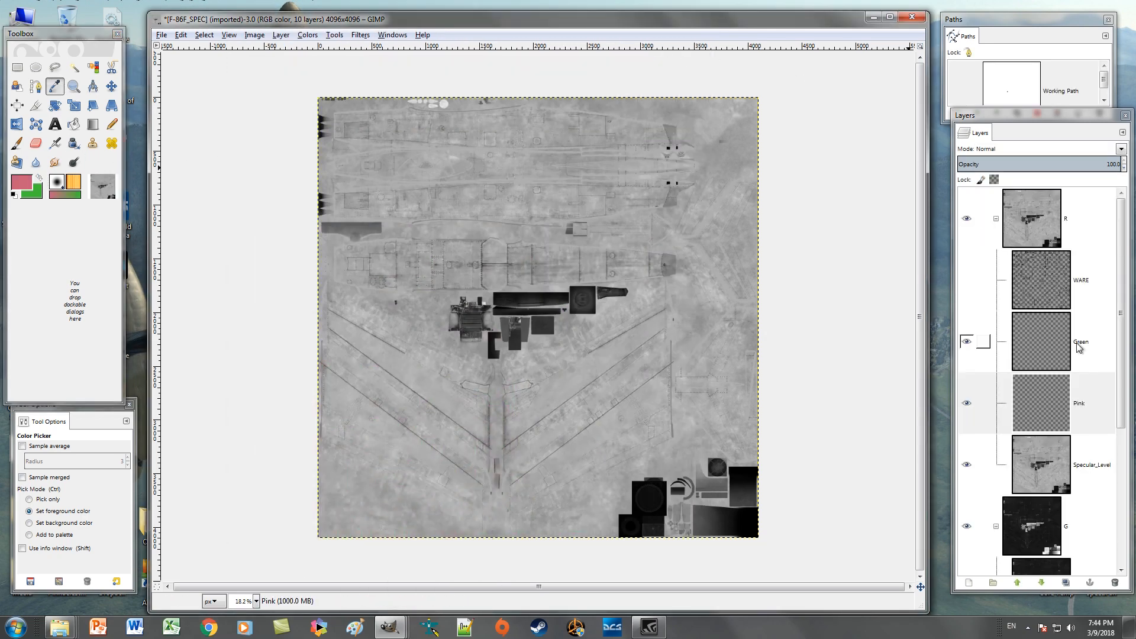
click(1084, 401)
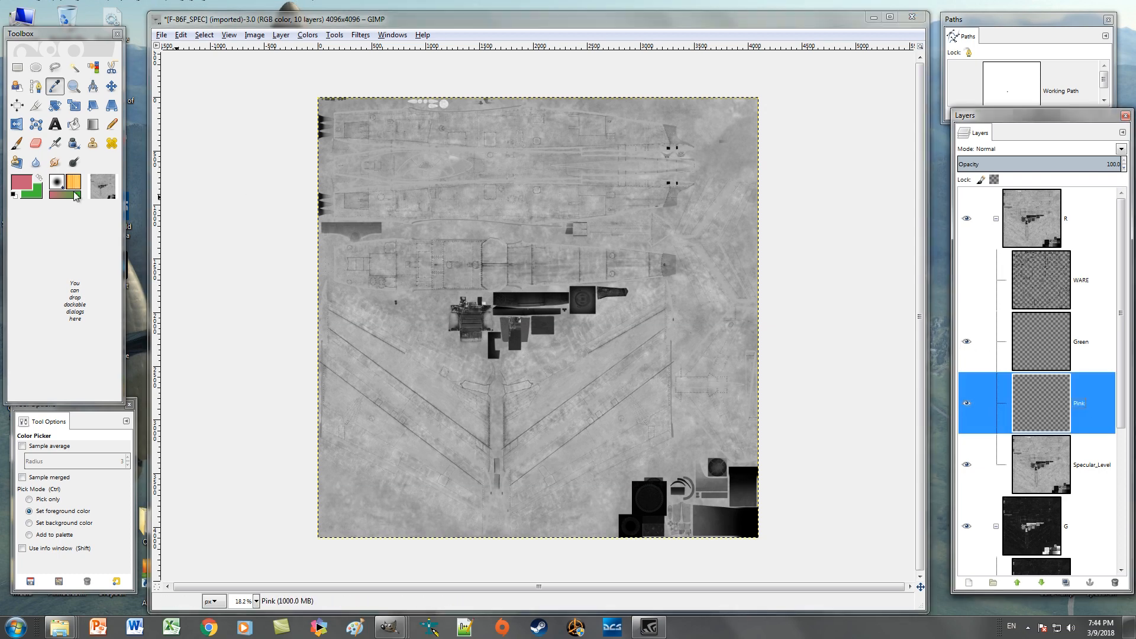
click(73, 124)
click(482, 451)
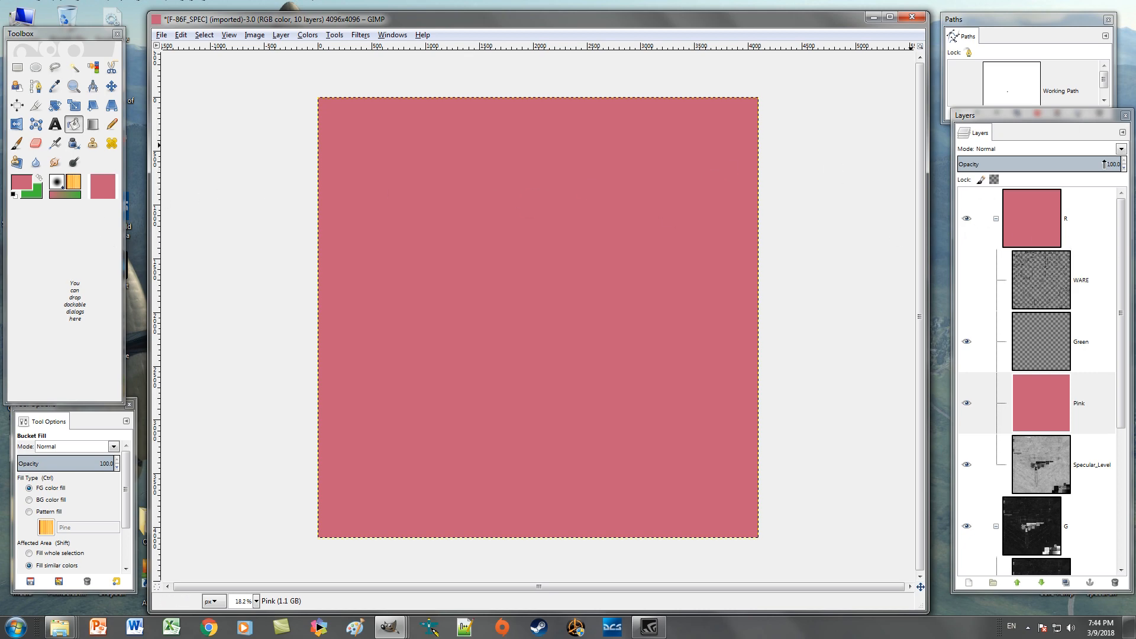
Try a lower opacity on the Pink layer to see the specular texture beneath, and restore it to 100.
click(1102, 164)
drag(1096, 165, 1088, 164)
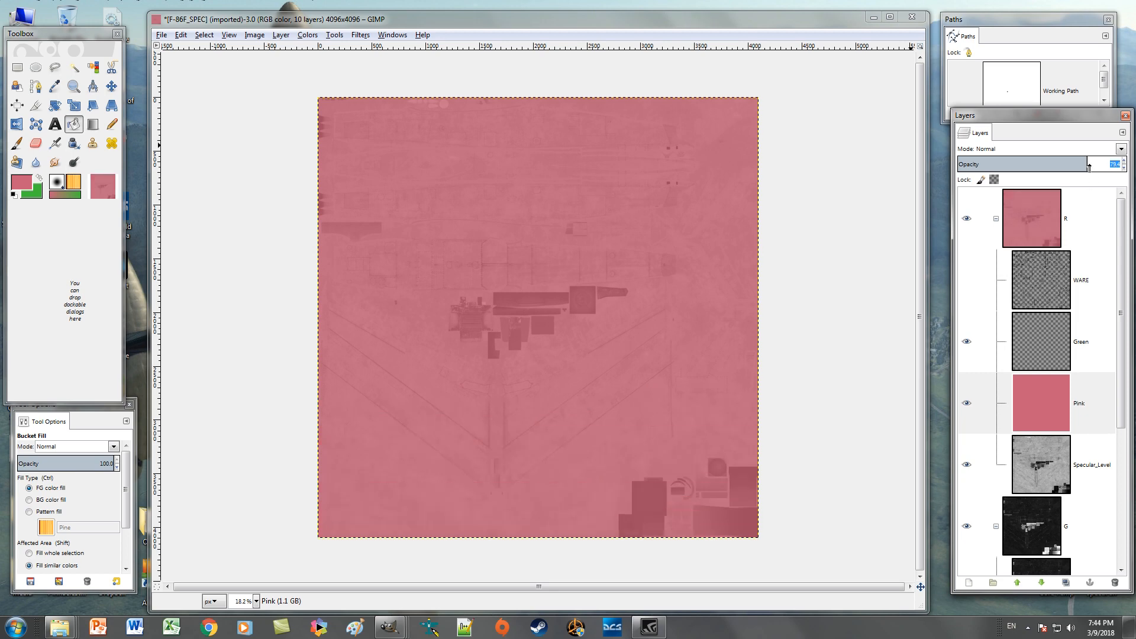
drag(1107, 164, 1124, 164)
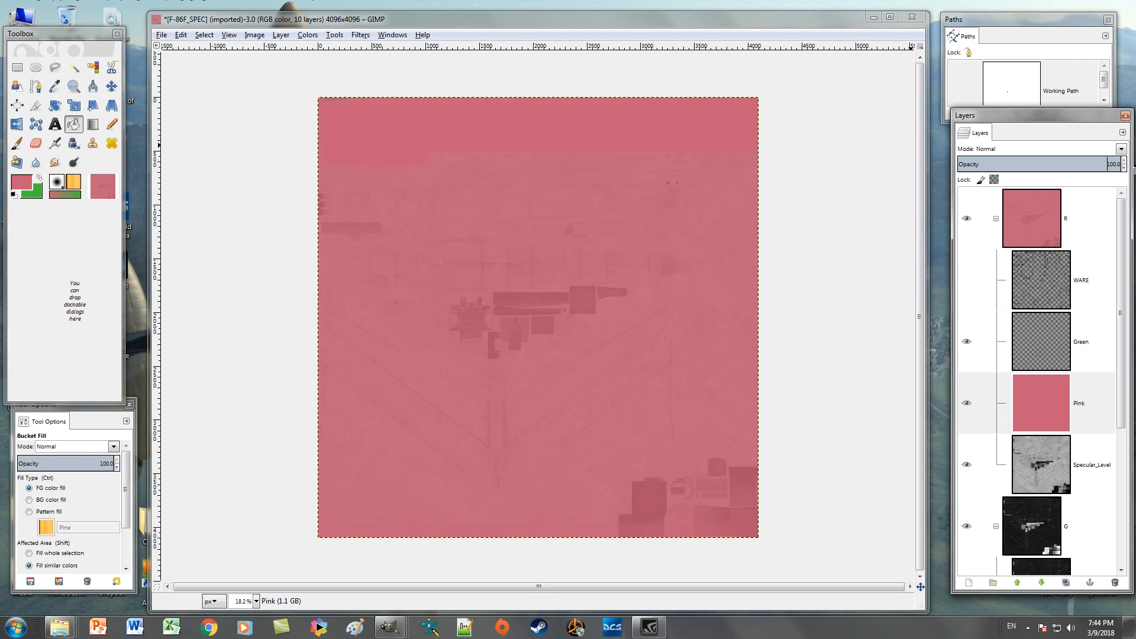
Hide the Pink layer and switch to the F-86F_DIFGryph.xcf image.
click(966, 404)
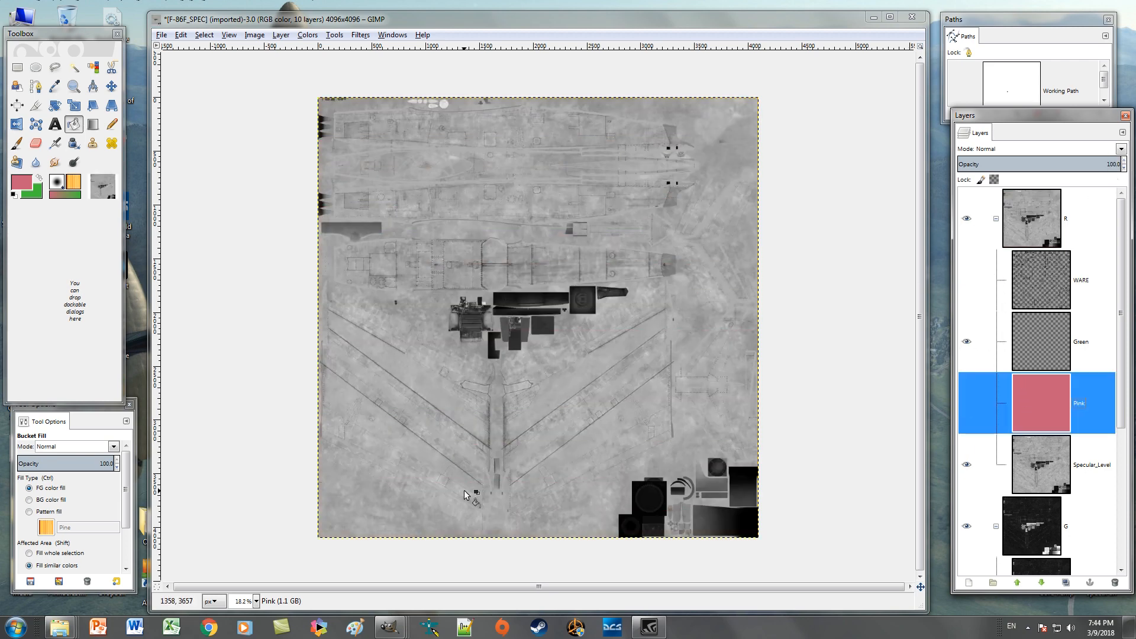
click(395, 634)
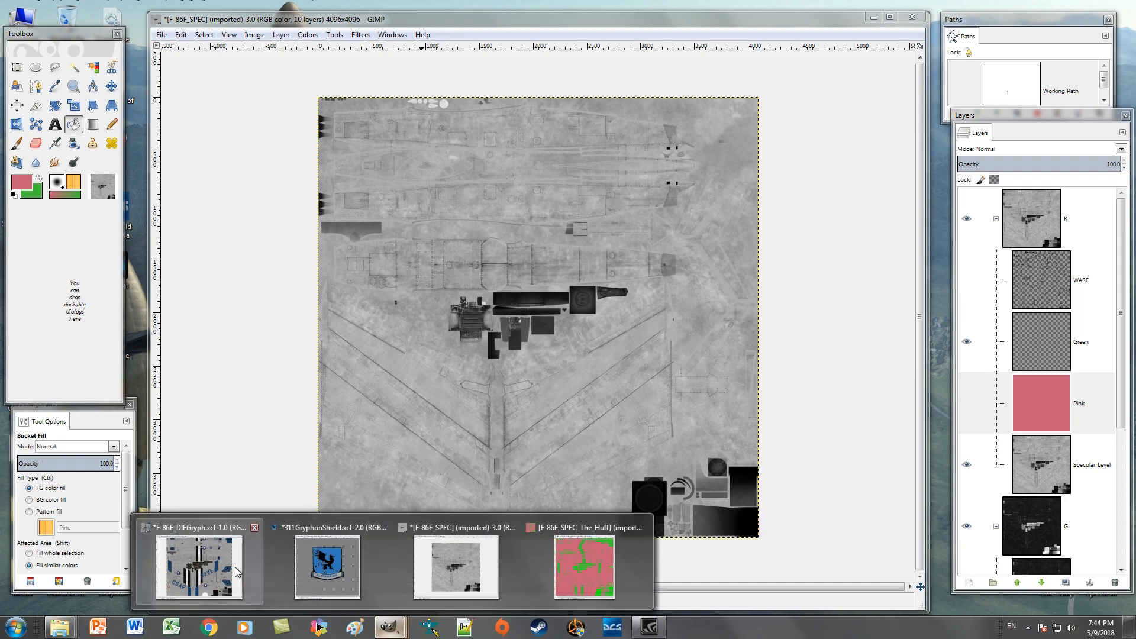
click(200, 565)
Hide the detail and dyrt layers of the diffuse skin, checking the text layer's effect but keeping it shown.
scroll(1004, 305, up, 4)
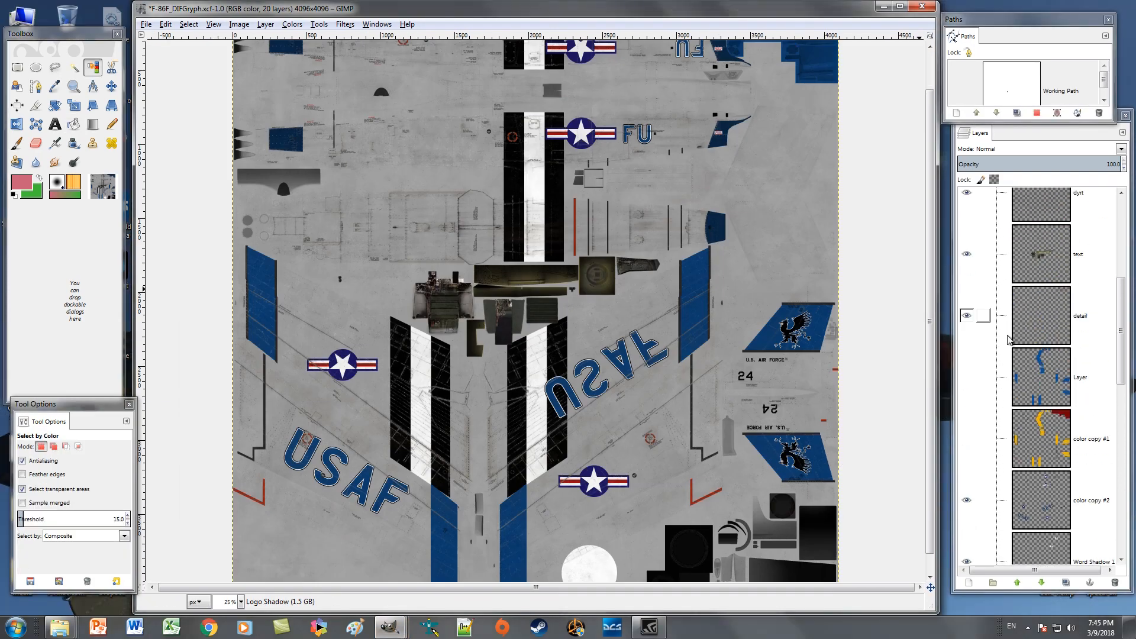
click(968, 319)
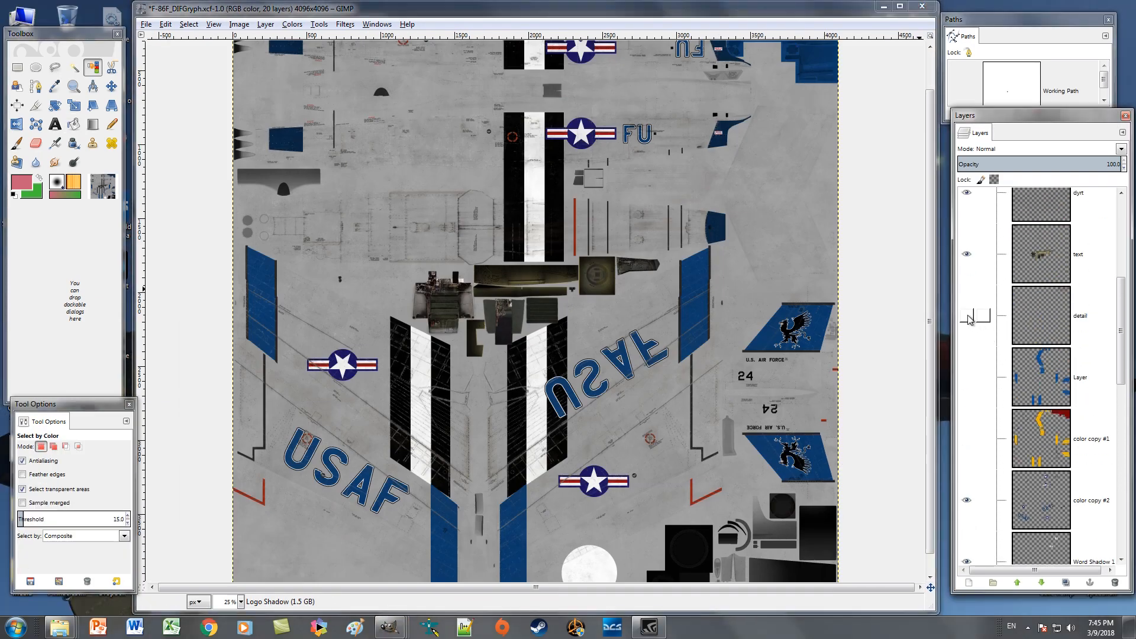
click(966, 255)
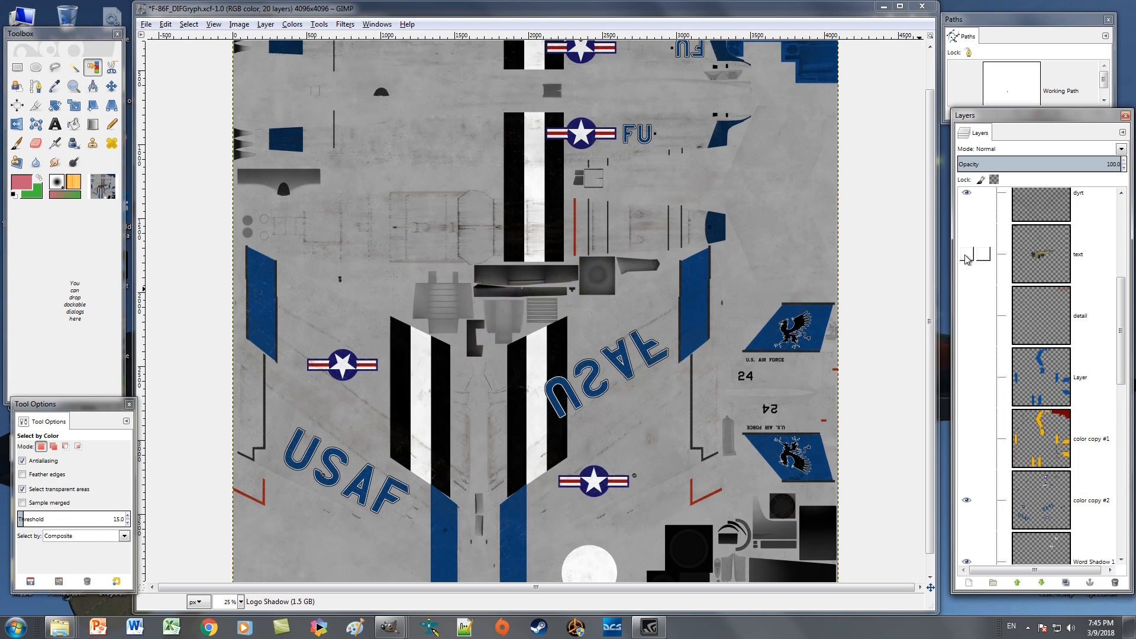
click(966, 255)
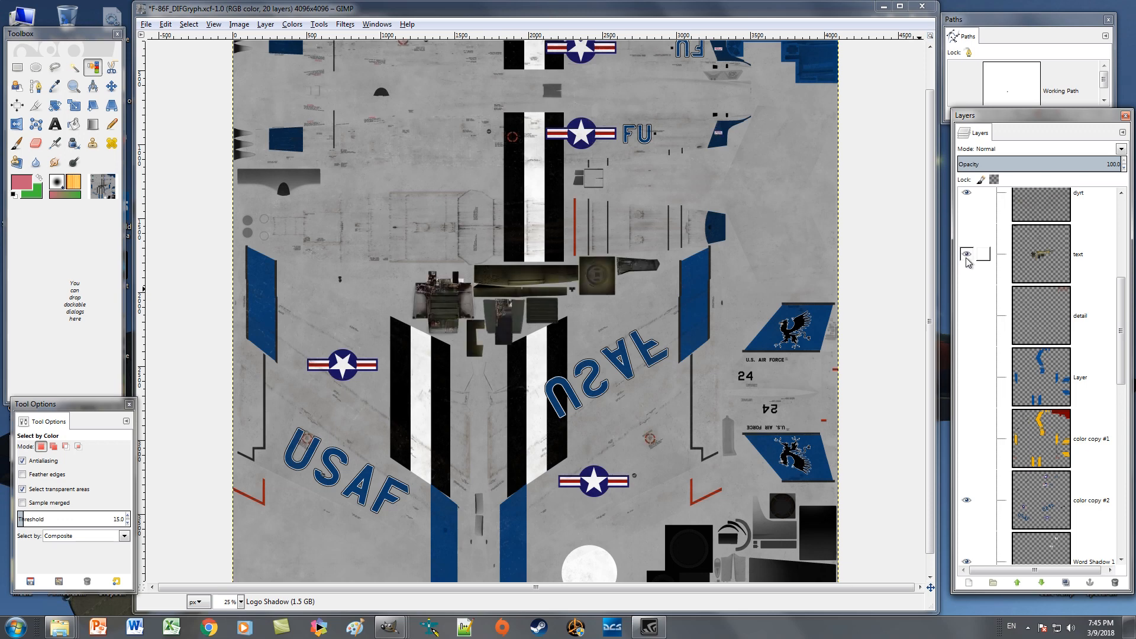
scroll(968, 262, up, 3)
click(968, 327)
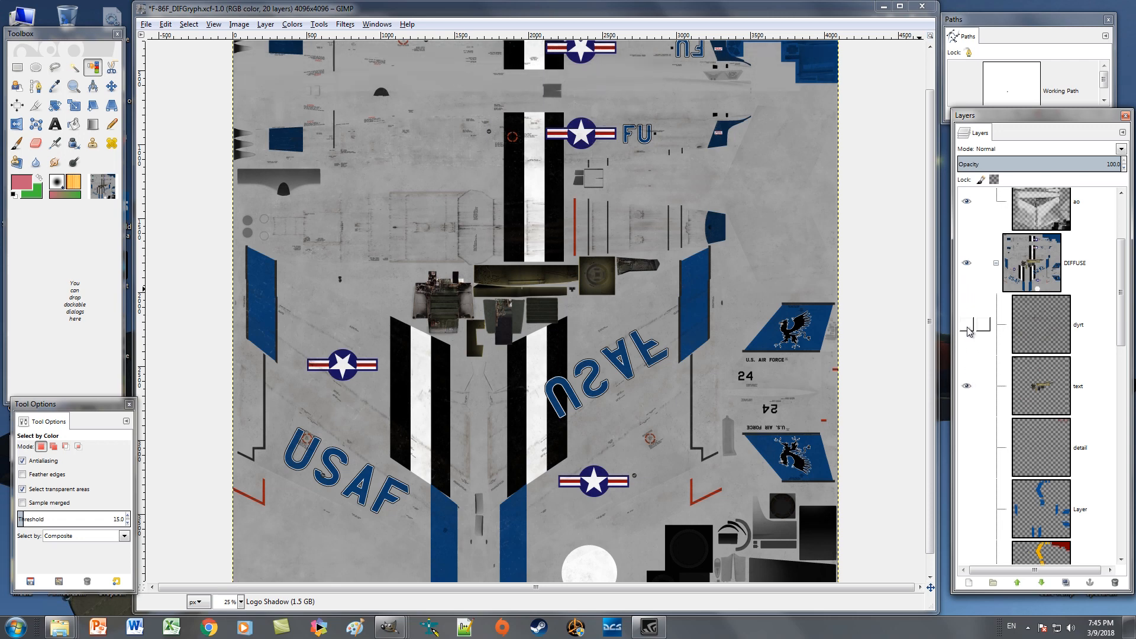
Check the remaining layers of the diffuse skin and copy everything visible in the image to the clipboard.
scroll(968, 330, up, 2)
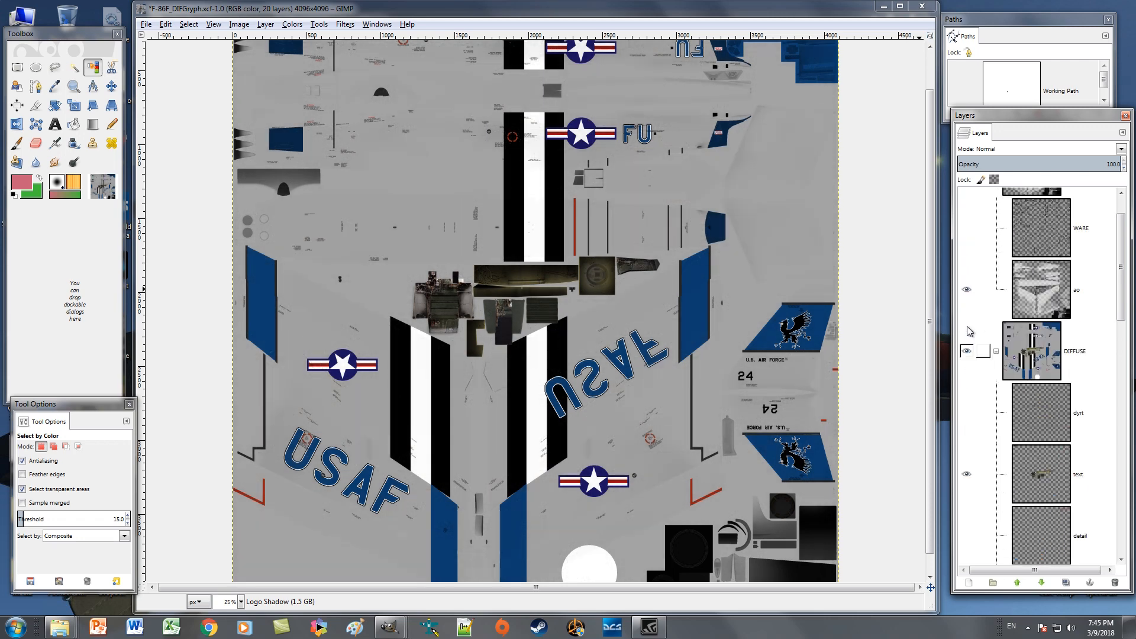
scroll(970, 331, up, 1)
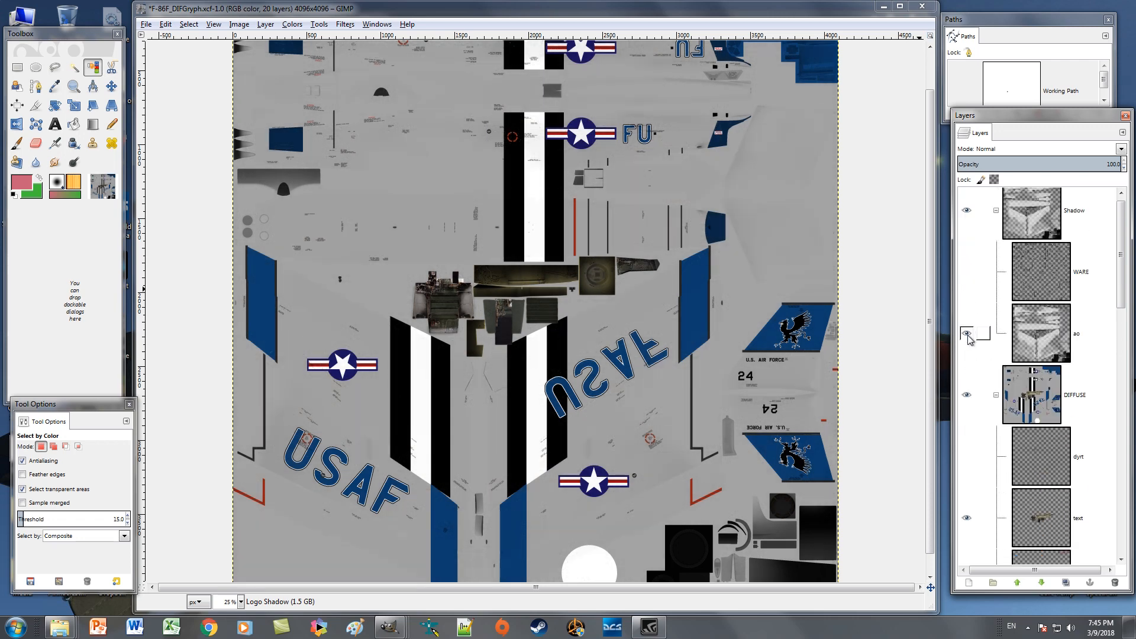
scroll(969, 335, up, 1)
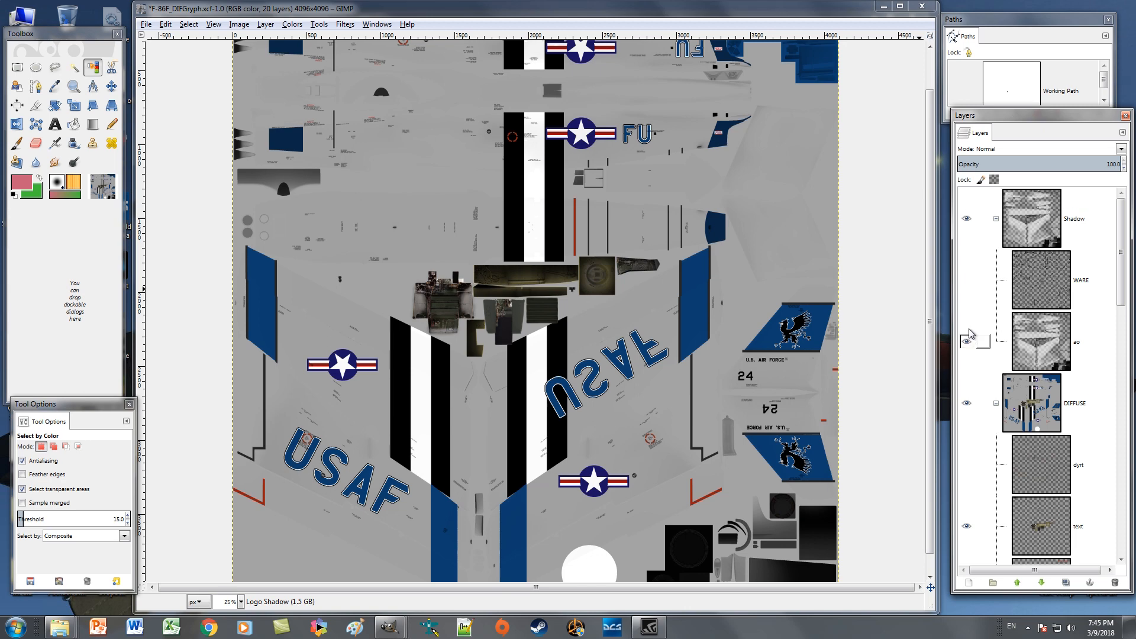
scroll(970, 333, down, 2)
scroll(971, 334, down, 6)
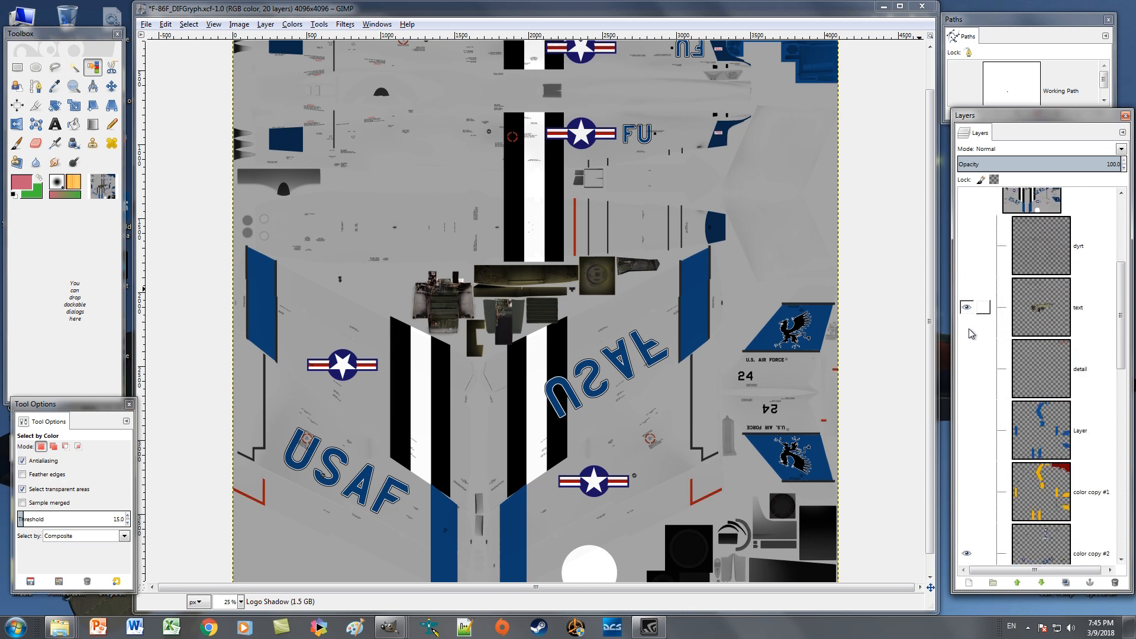
scroll(971, 334, down, 7)
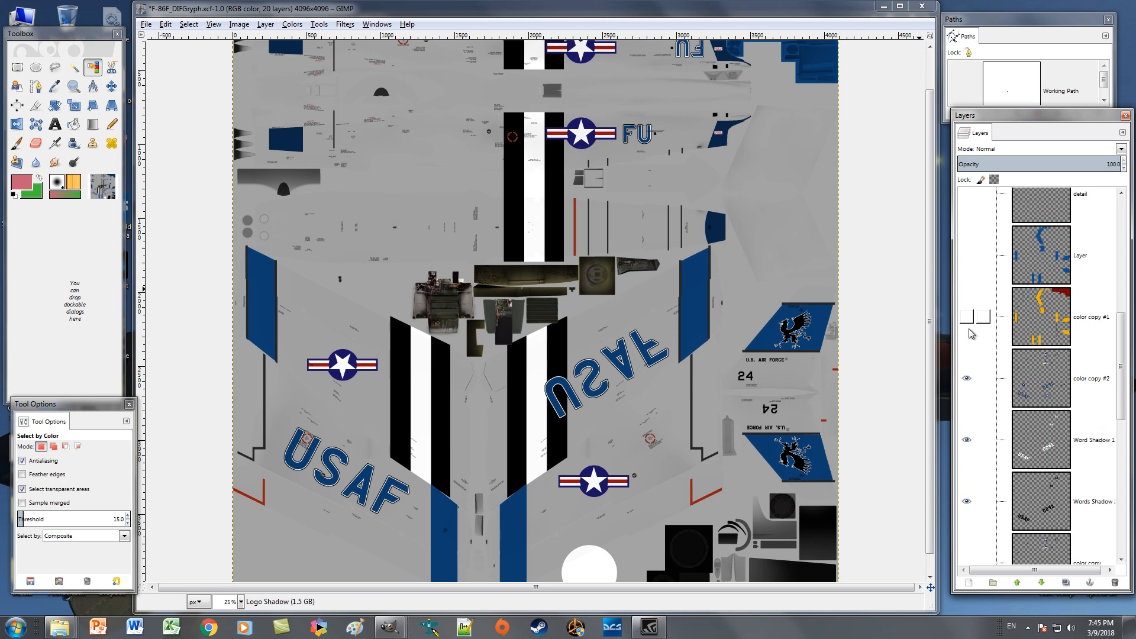
click(166, 24)
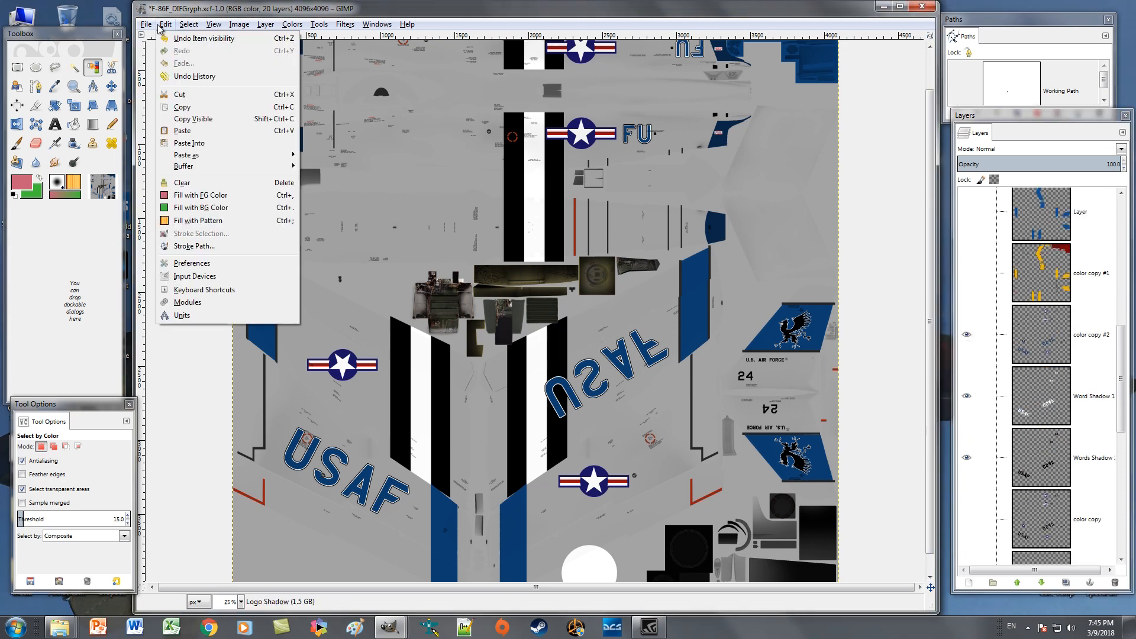
click(236, 114)
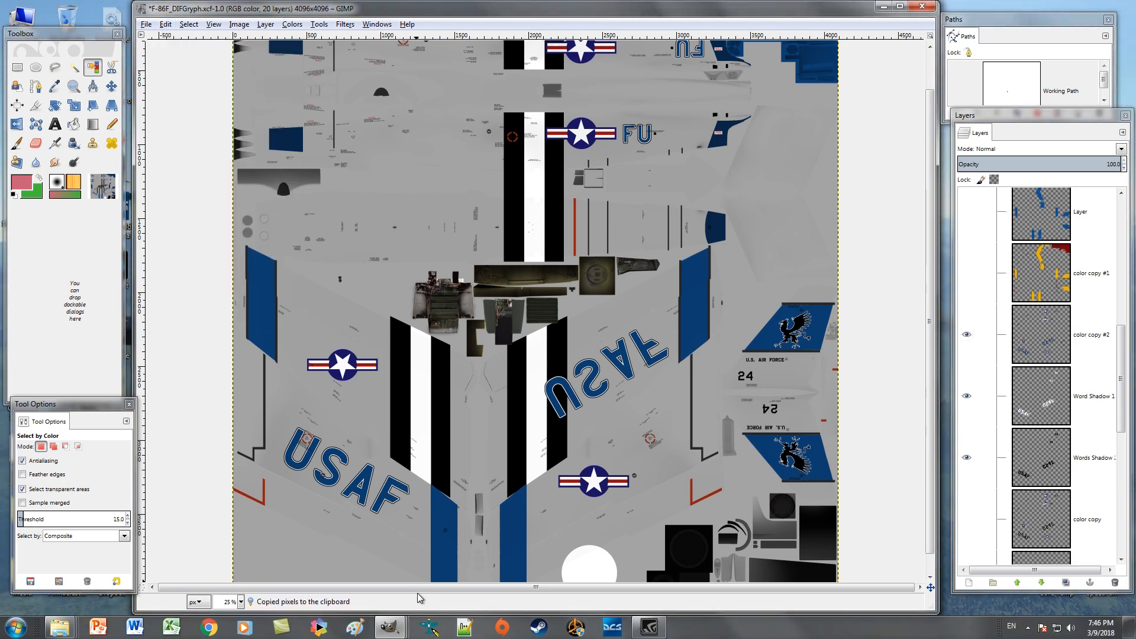
Return to the F-86F_SPEC image and add a transparent layer named Guide directly above Specular_Level.
mouse_move(389, 626)
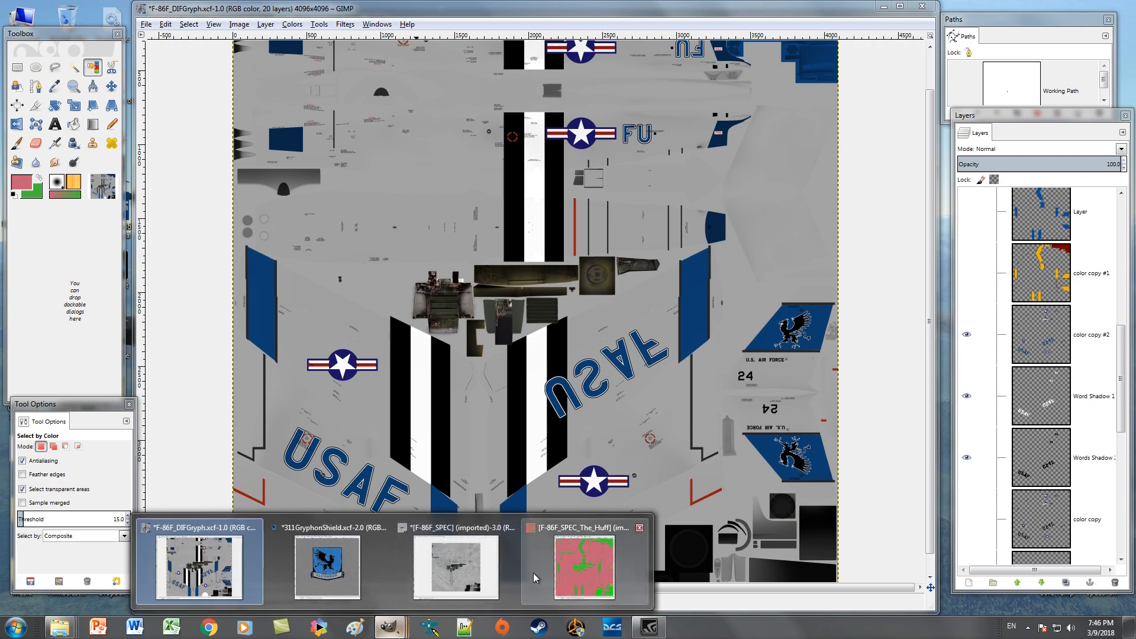
click(508, 570)
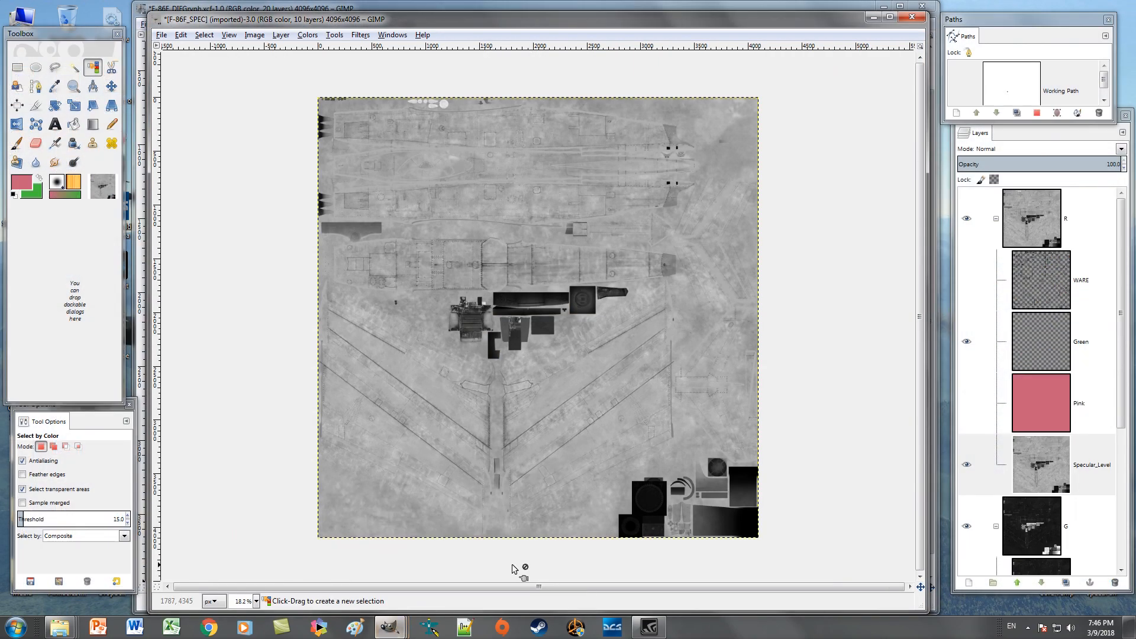
right_click(1092, 466)
click(1022, 164)
text(G)
key(Return)
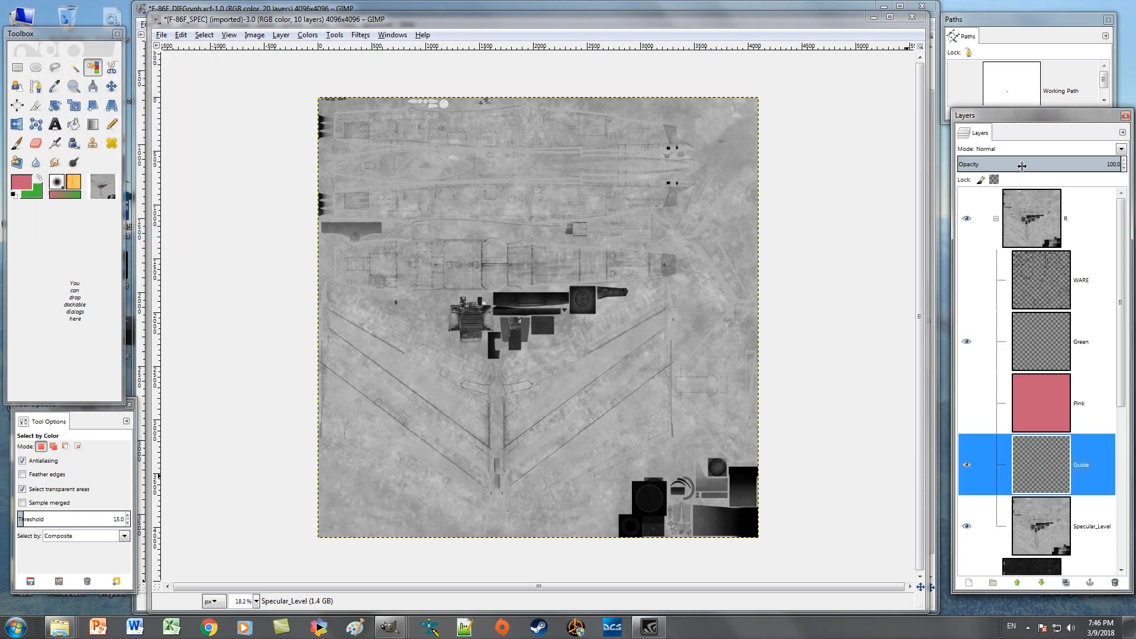
Paste the copied skin and anchor it onto the Guide layer.
key(ctrl+v)
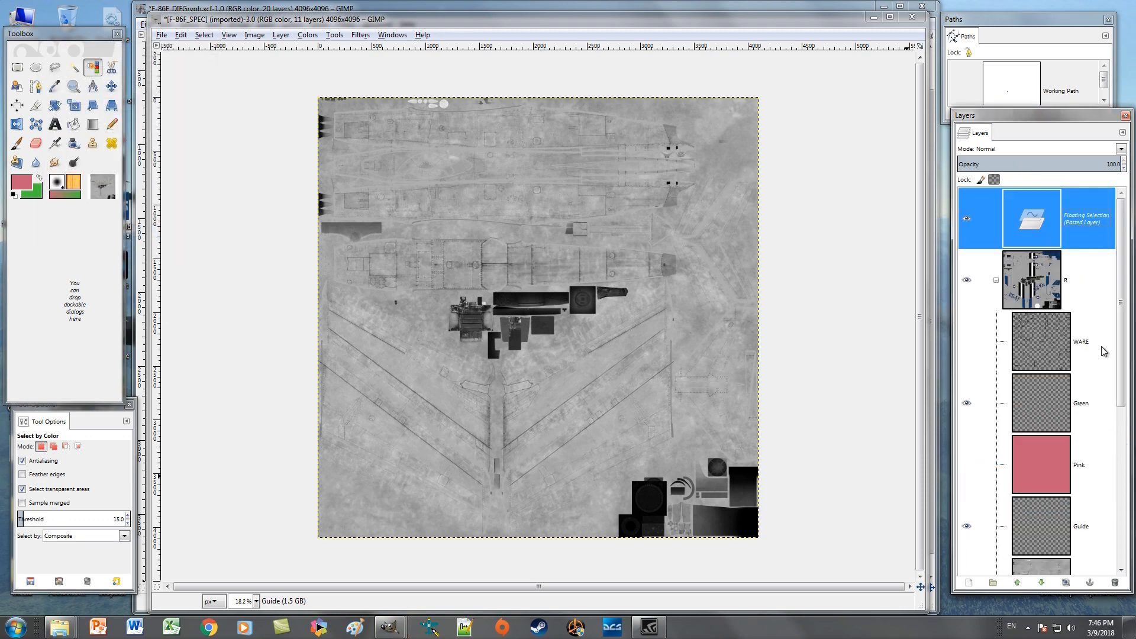
right_click(975, 221)
click(1013, 294)
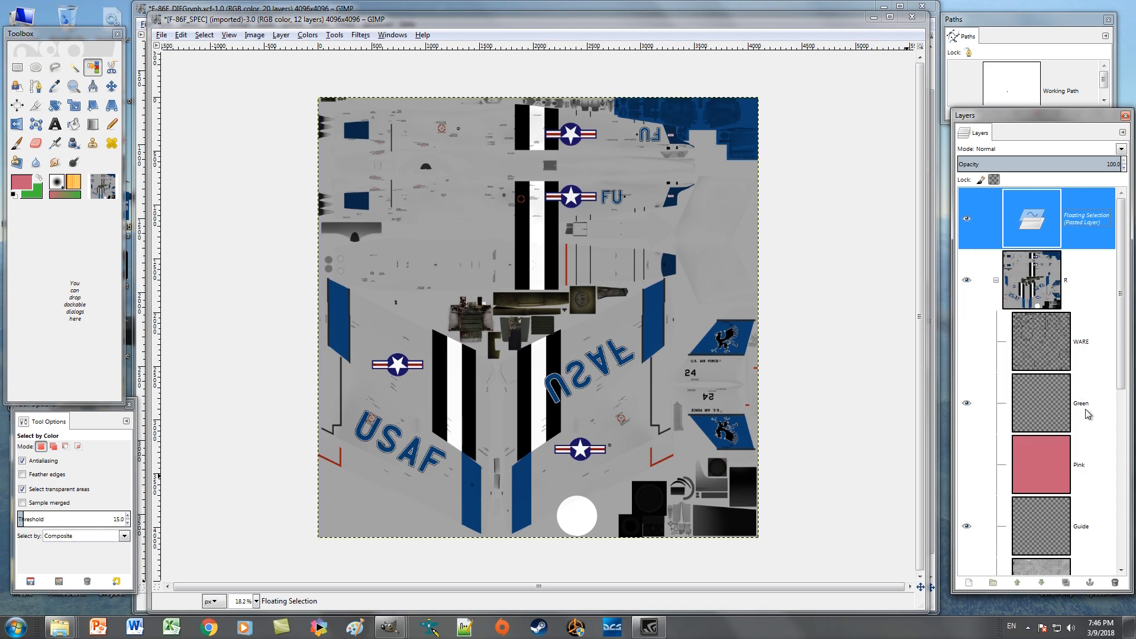
click(1088, 465)
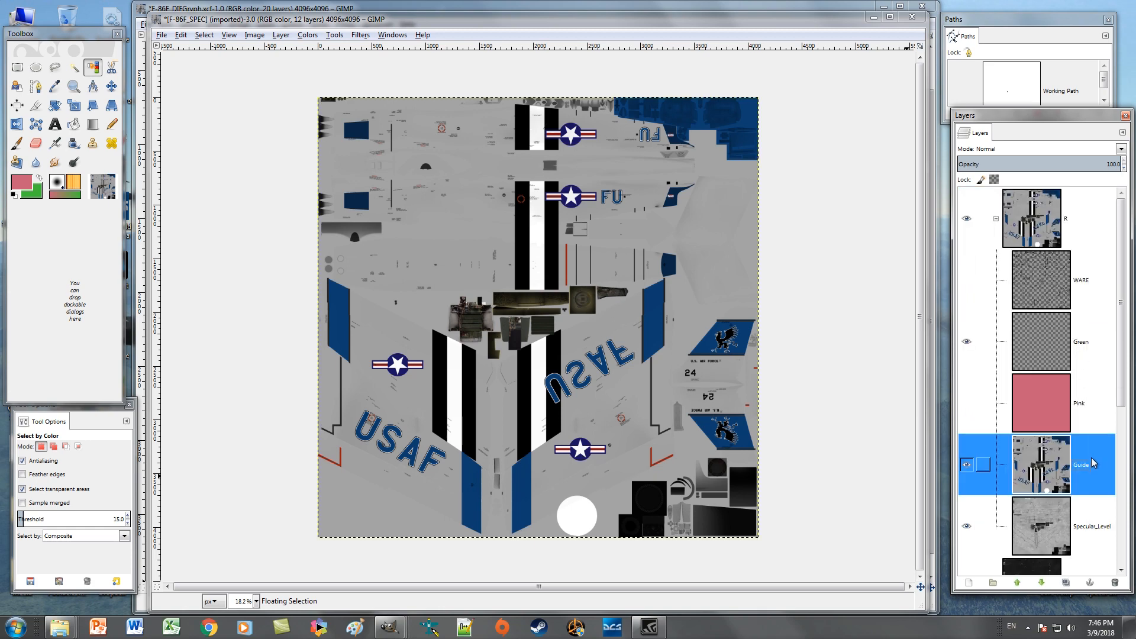
Try Select by Color on the Guide layer's blue panels and black stripes, ending with the white stripes as the selection.
click(93, 67)
click(342, 322)
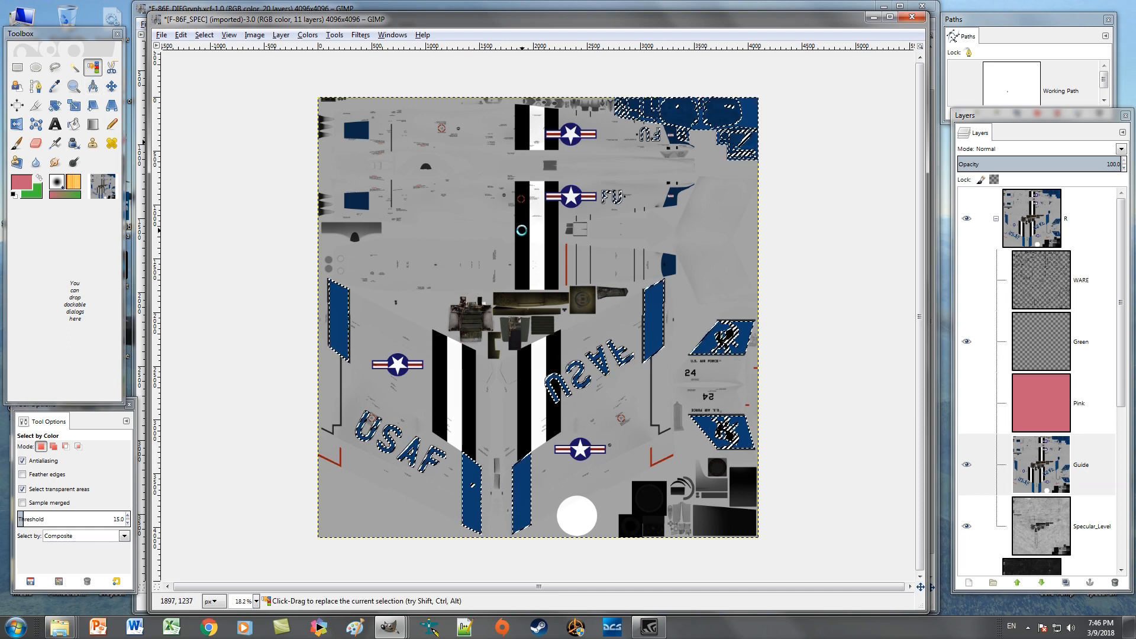
click(521, 230)
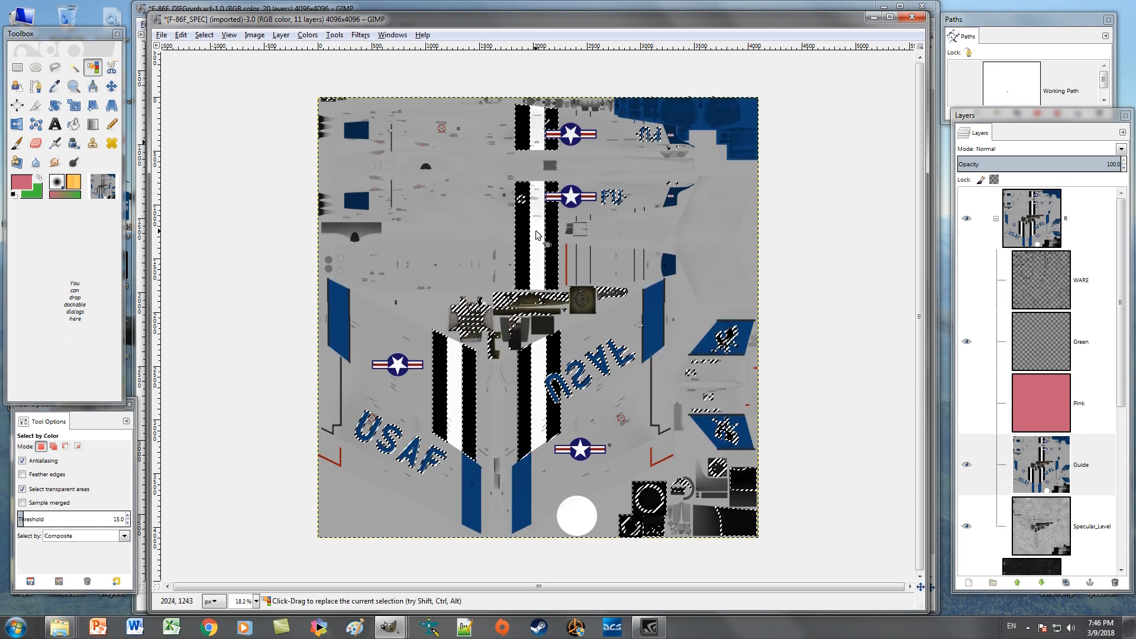
click(537, 235)
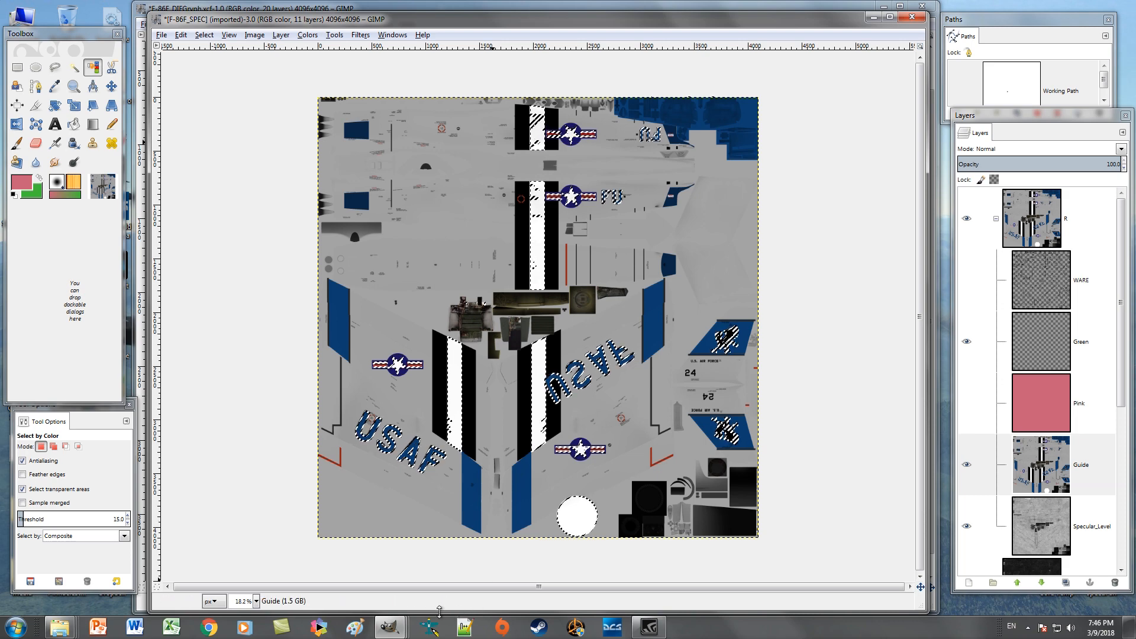
Switch to the F-86F_DIFGryph.xcf image and erase the stray white circle from the Logo Shadow layer.
mouse_move(407, 632)
click(204, 562)
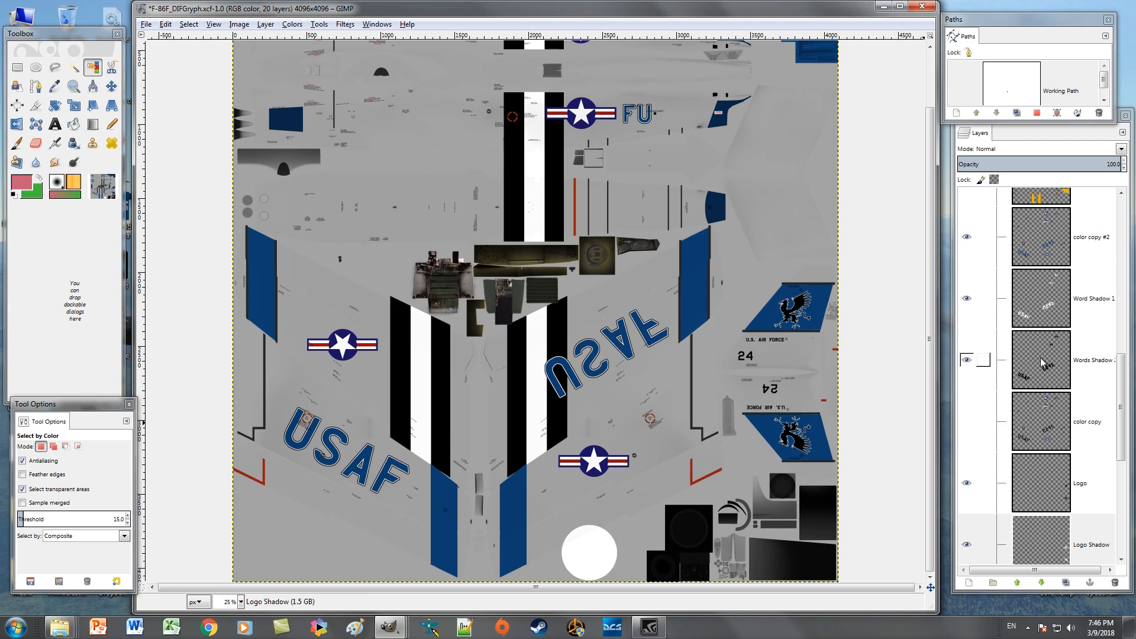
scroll(1088, 420, up, 3)
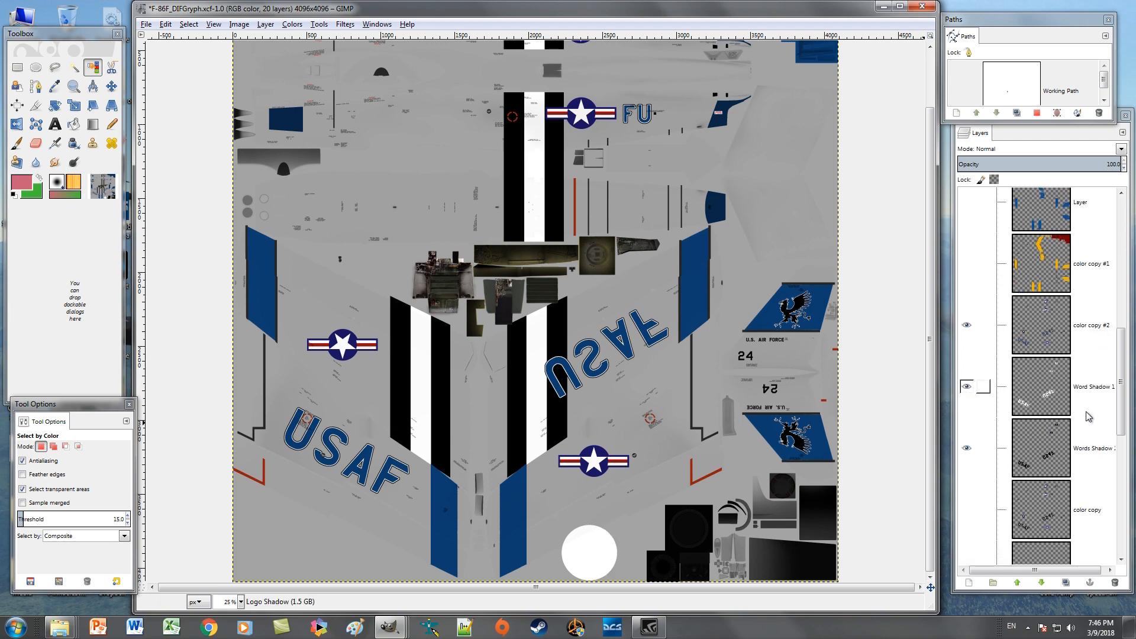
scroll(1089, 417, up, 10)
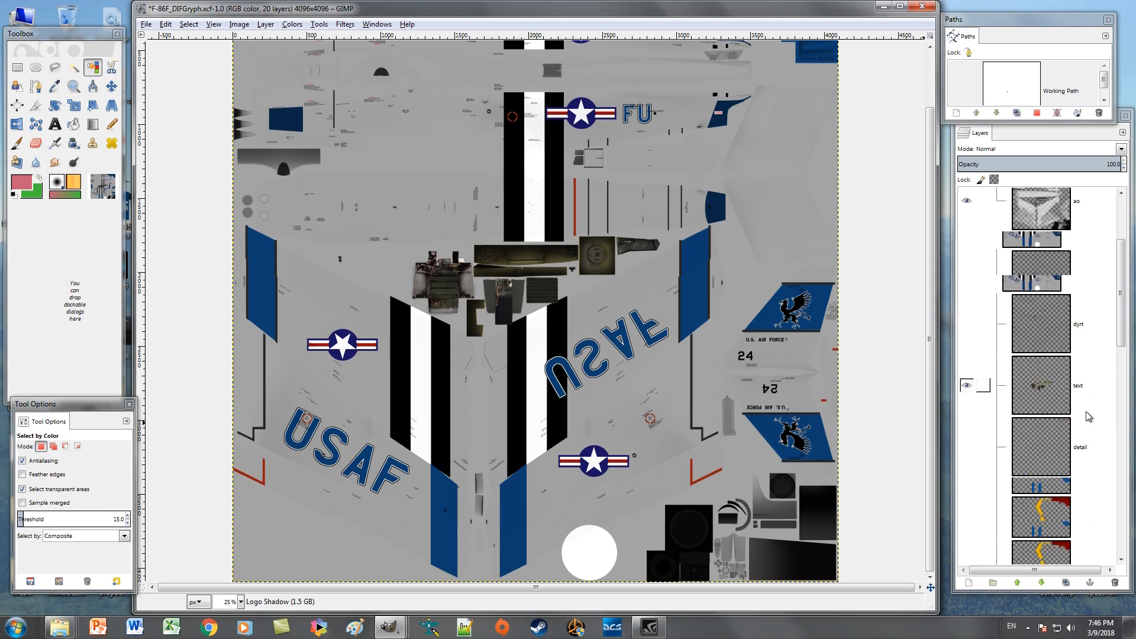
scroll(1087, 416, down, 10)
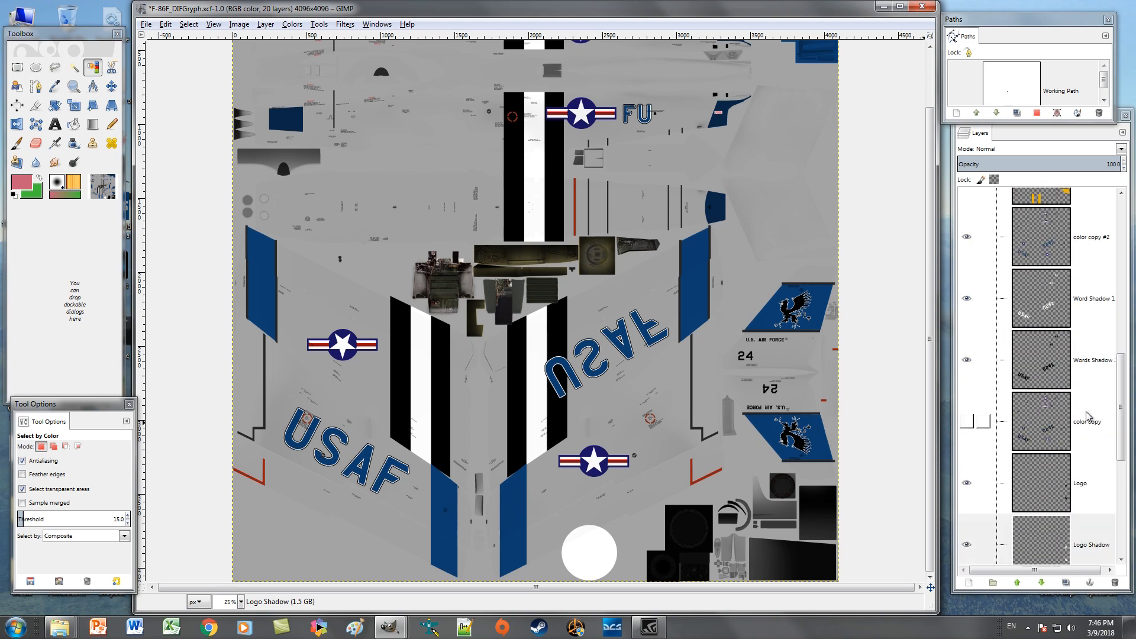
click(1090, 379)
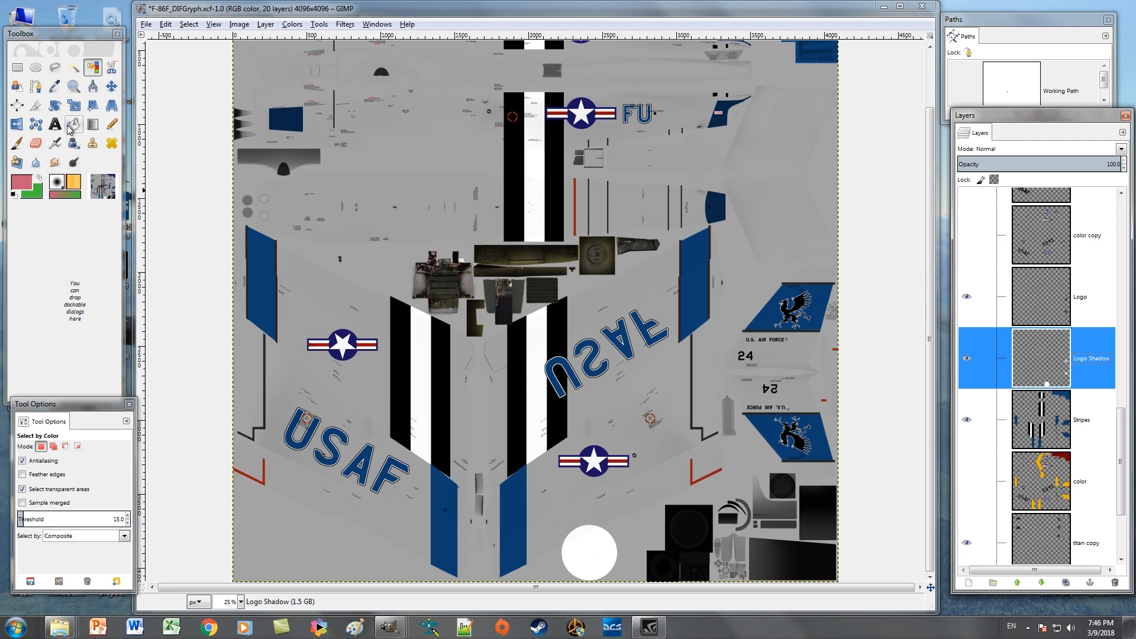
click(36, 144)
mouse_move(571, 565)
mouse_down()
mouse_move(601, 546)
mouse_move(616, 565)
mouse_move(616, 553)
mouse_up()
Return to the F-86F_SPEC image and erase the white circle from the Guide layer.
mouse_move(396, 628)
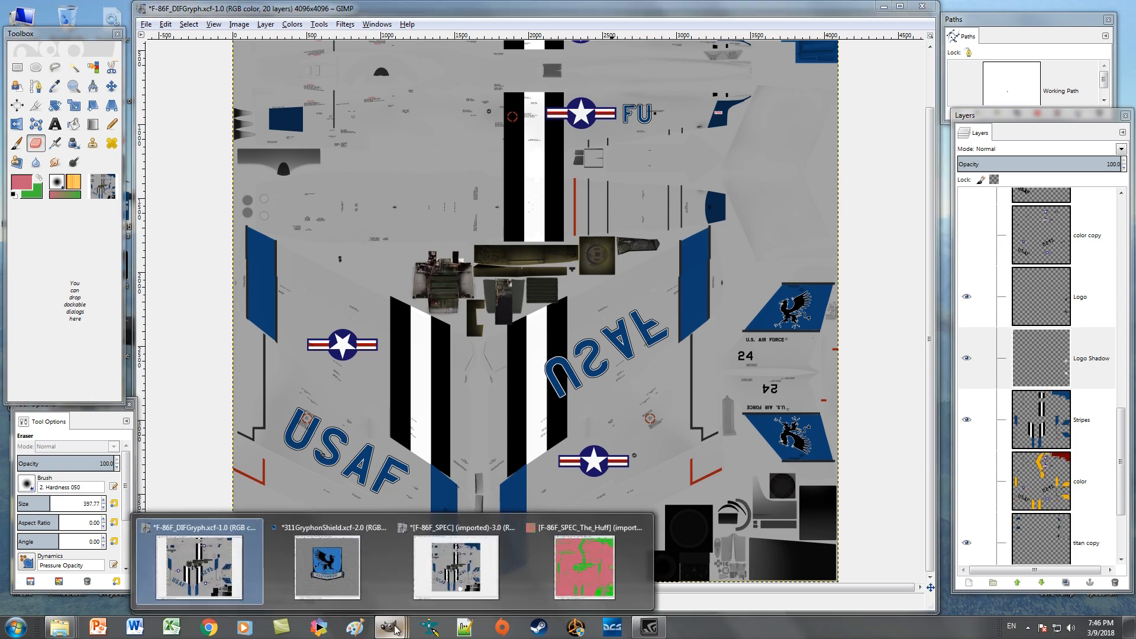
click(463, 563)
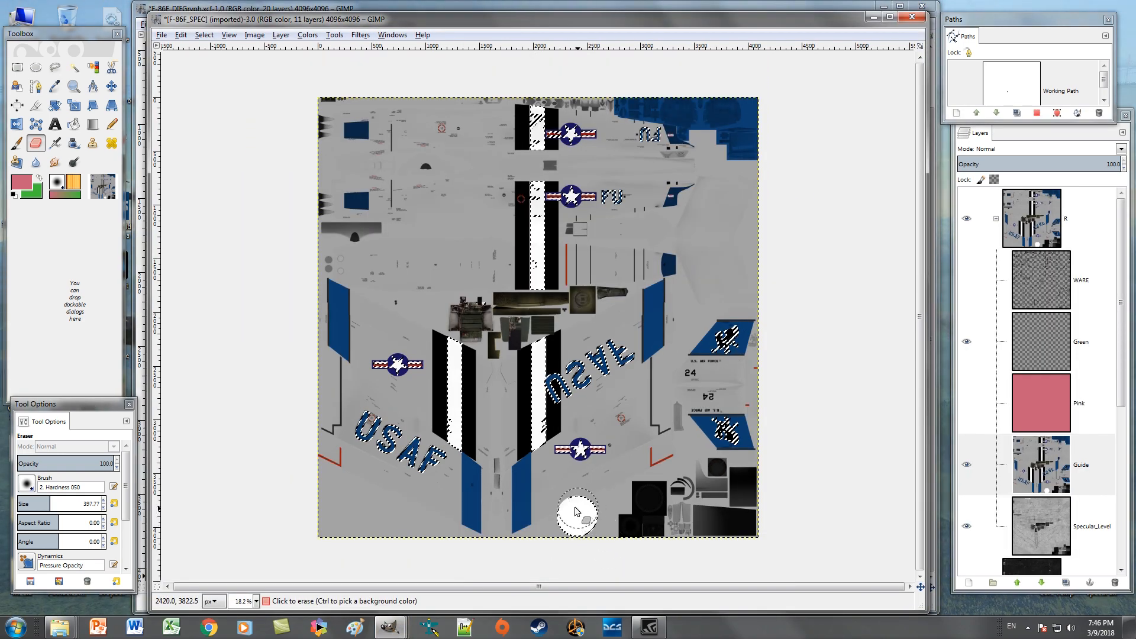
drag(586, 515, 589, 520)
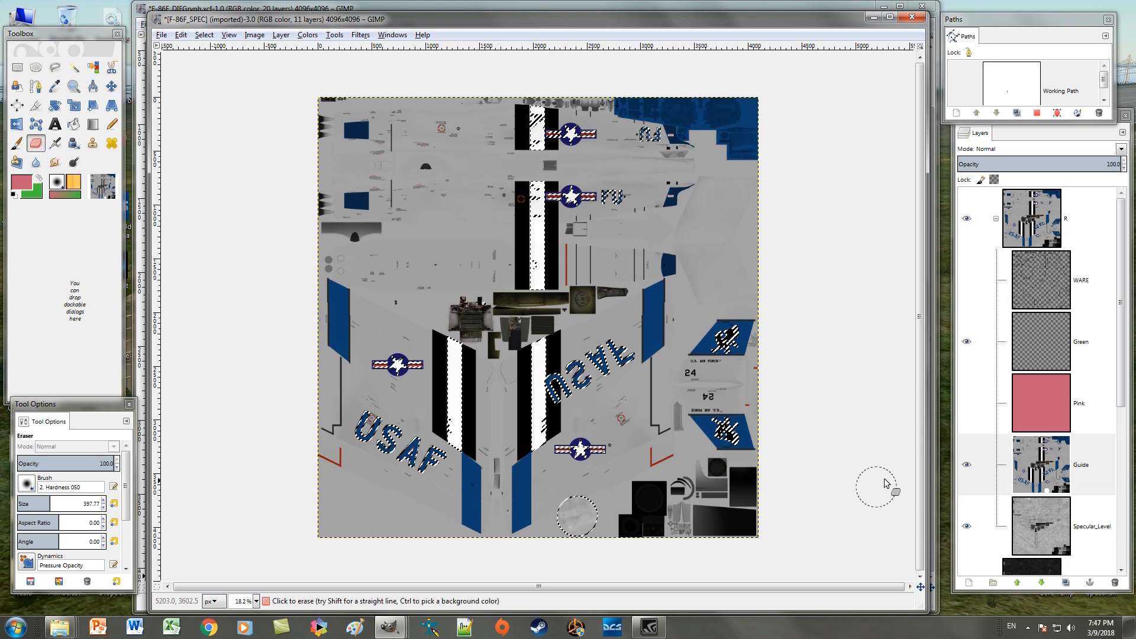
Set Select by Color to add to the current selection, and include the blue, black and red markings on the Guide layer.
click(74, 67)
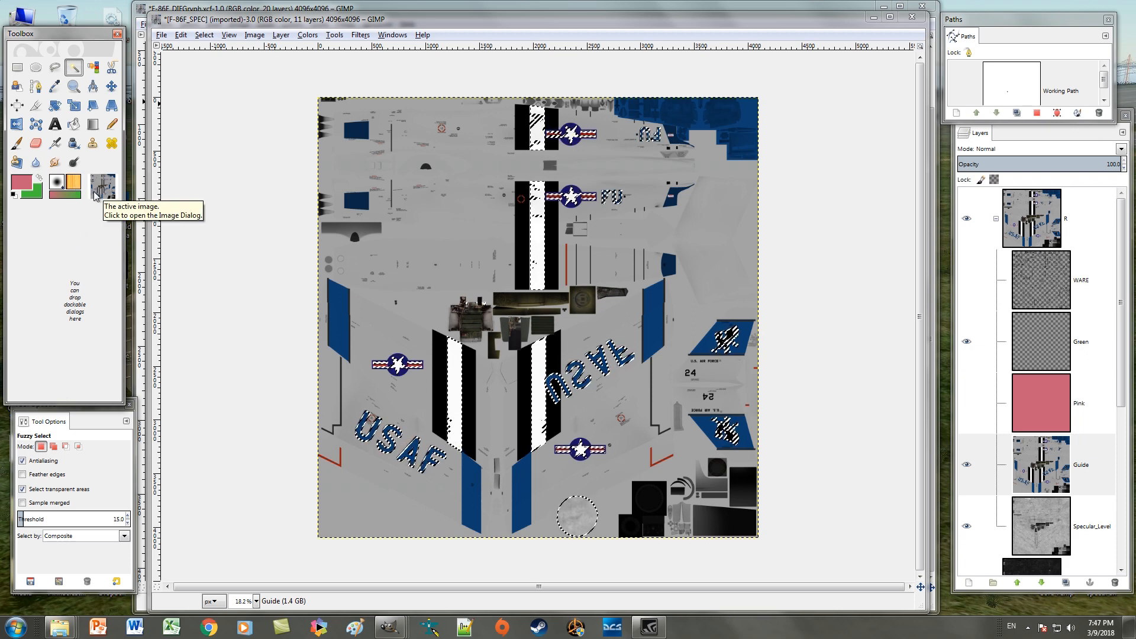
click(92, 67)
click(53, 447)
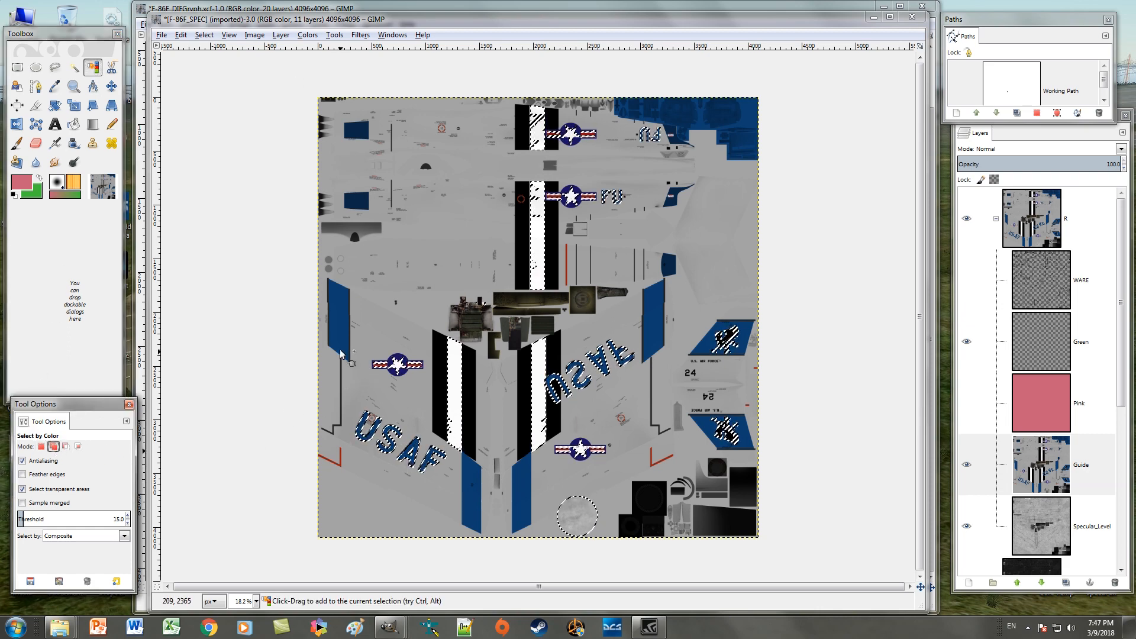
click(338, 317)
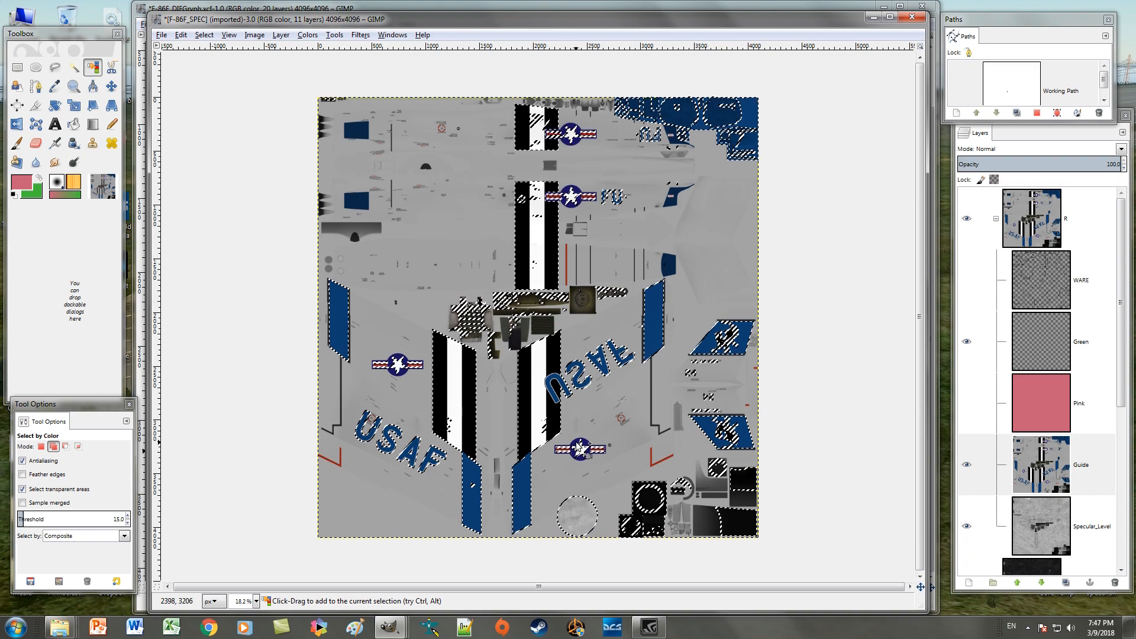
click(346, 473)
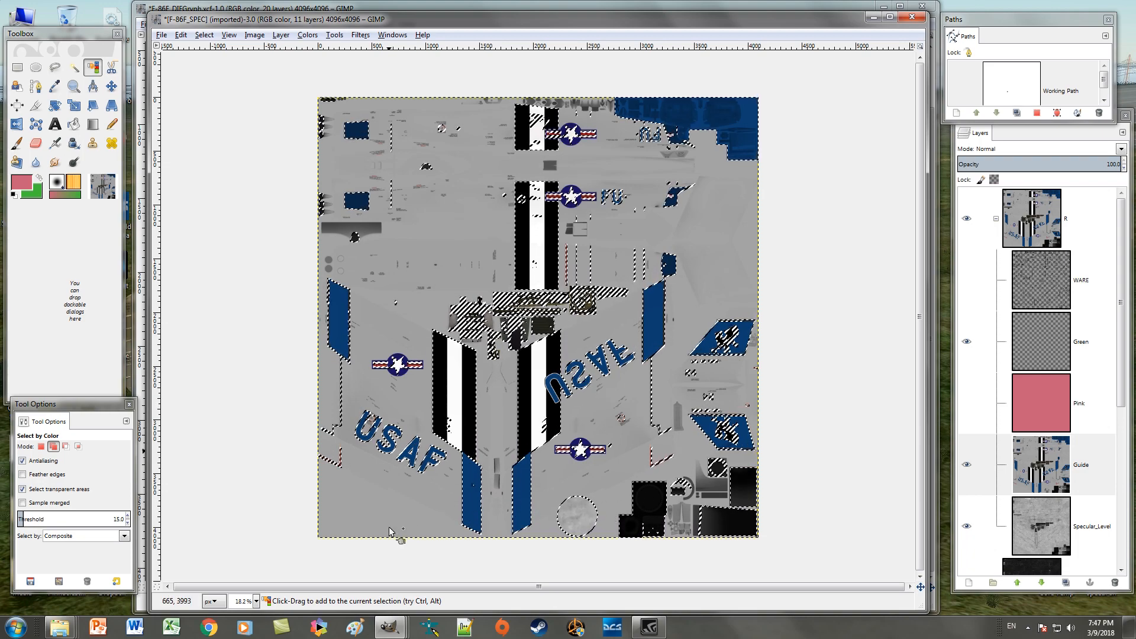
Add the gryphon emblem and most of the upper blue tail panel to the selection with a Free Select polygon on the Guide layer.
click(256, 600)
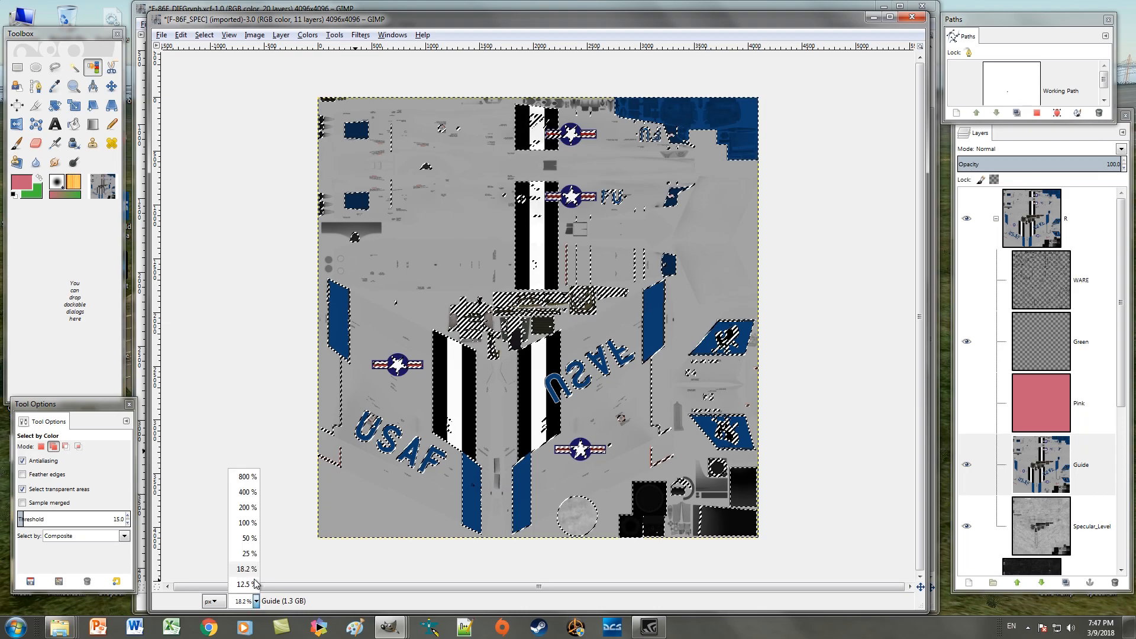
click(253, 507)
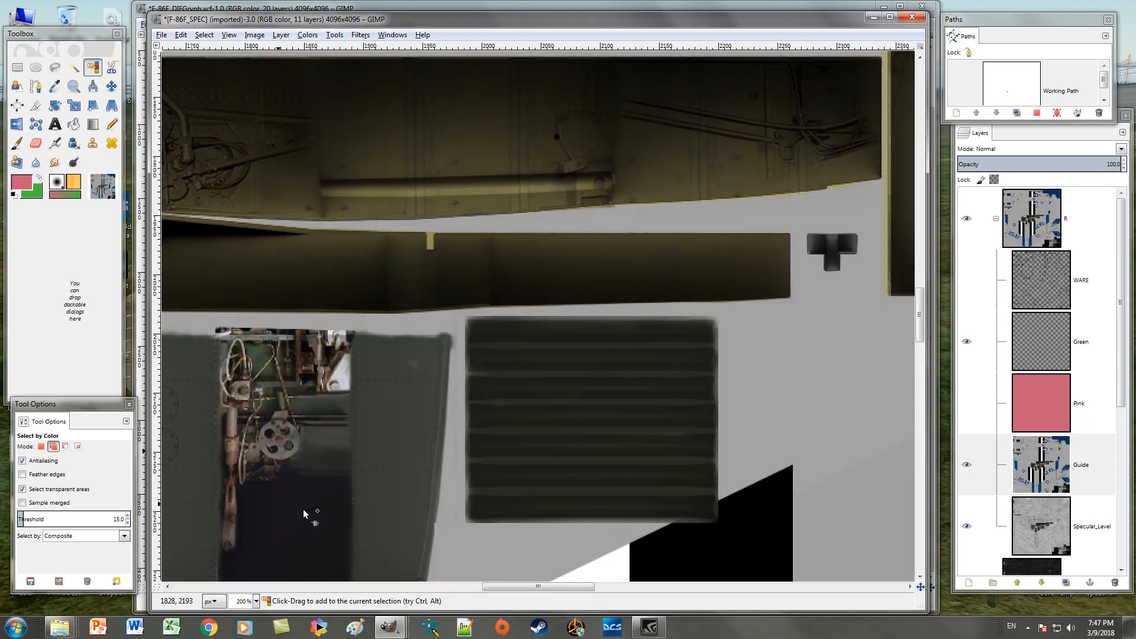
drag(538, 586, 933, 617)
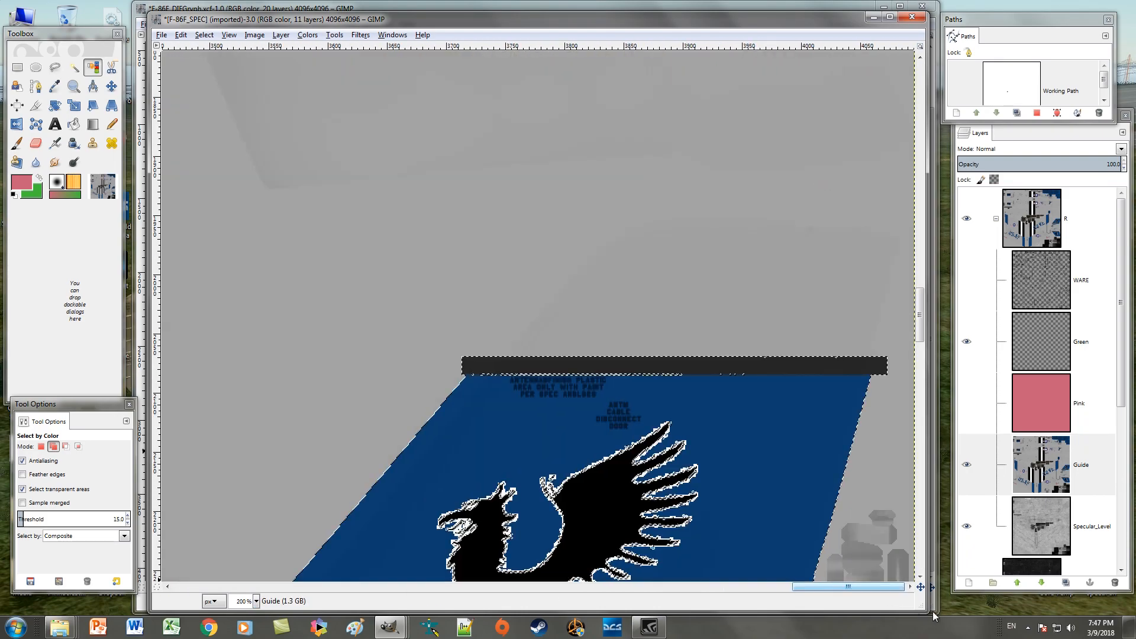
scroll(733, 439, down, 5)
click(54, 67)
click(467, 100)
click(449, 221)
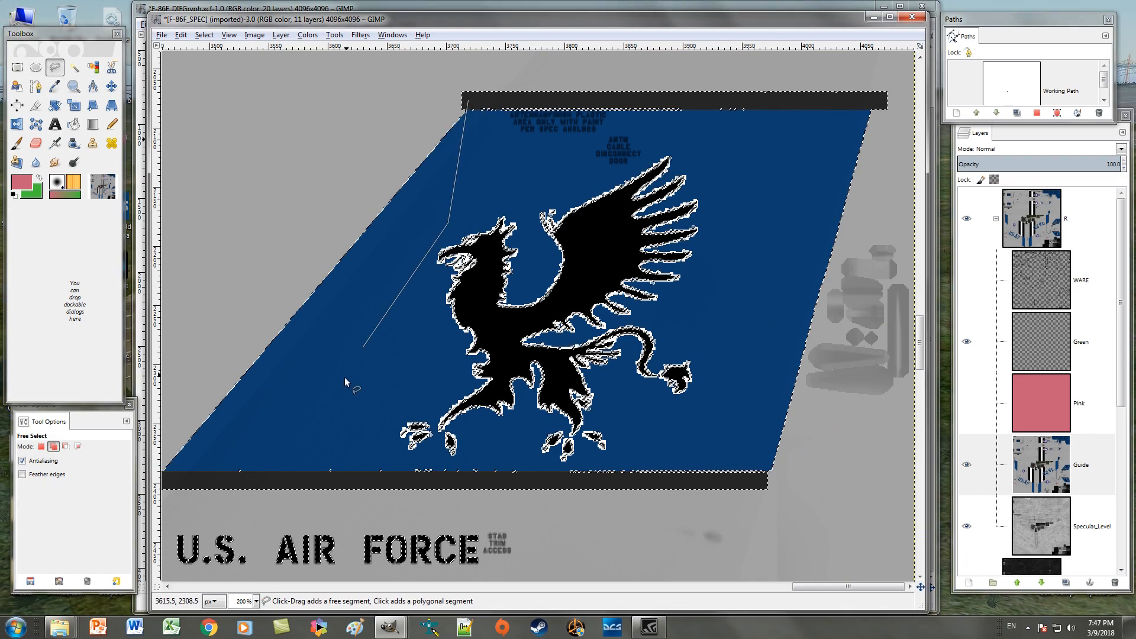
click(215, 477)
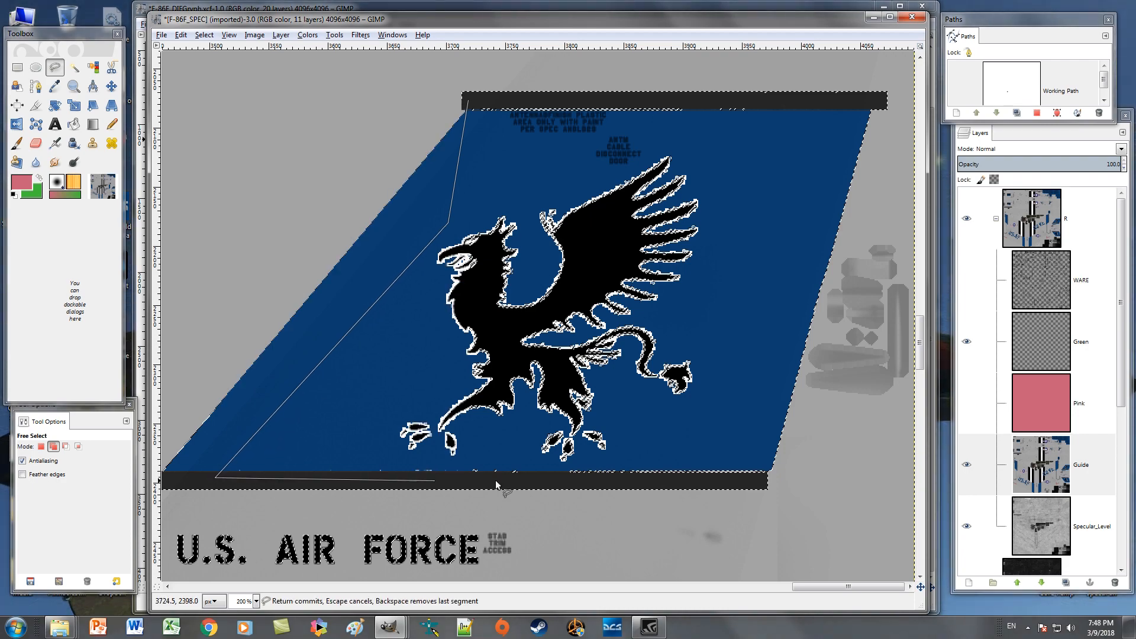
click(762, 481)
click(766, 471)
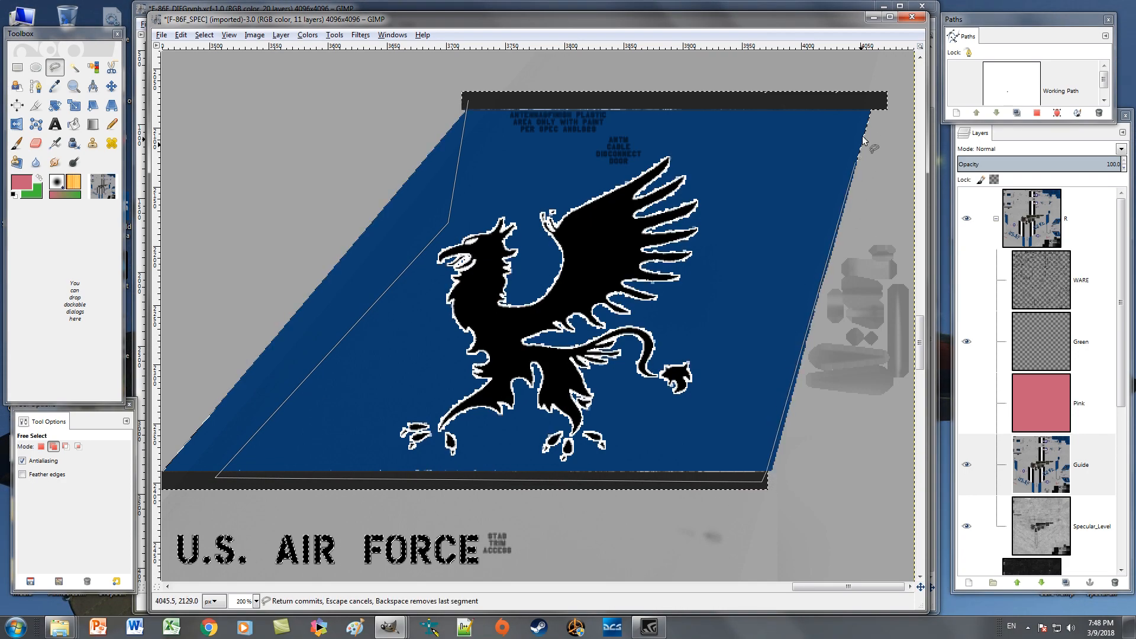
click(862, 108)
click(661, 99)
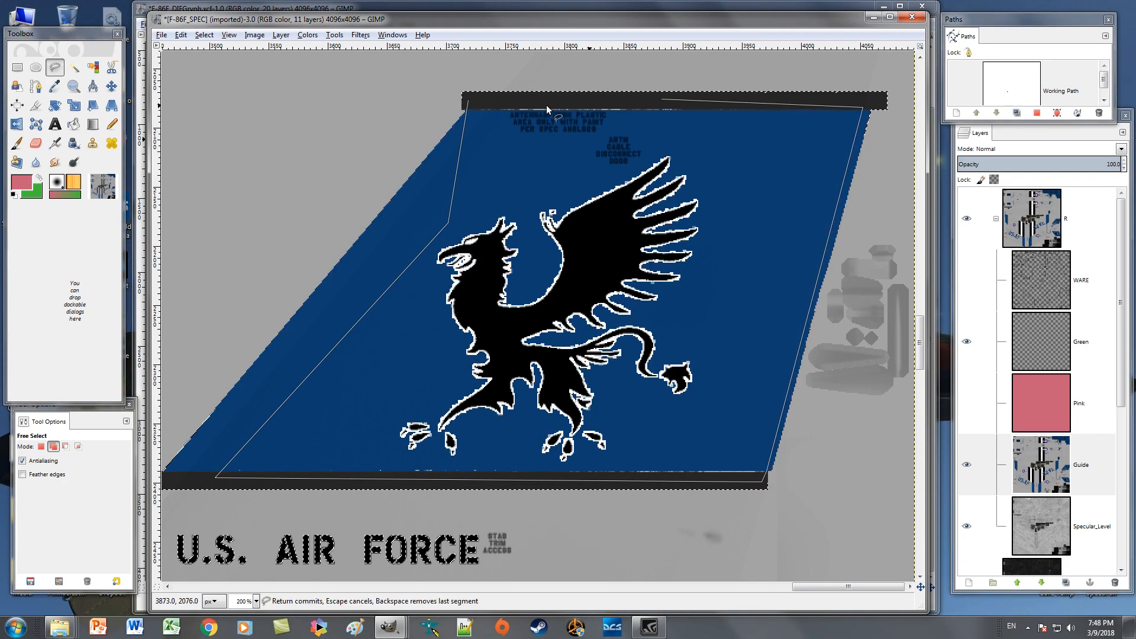
click(468, 102)
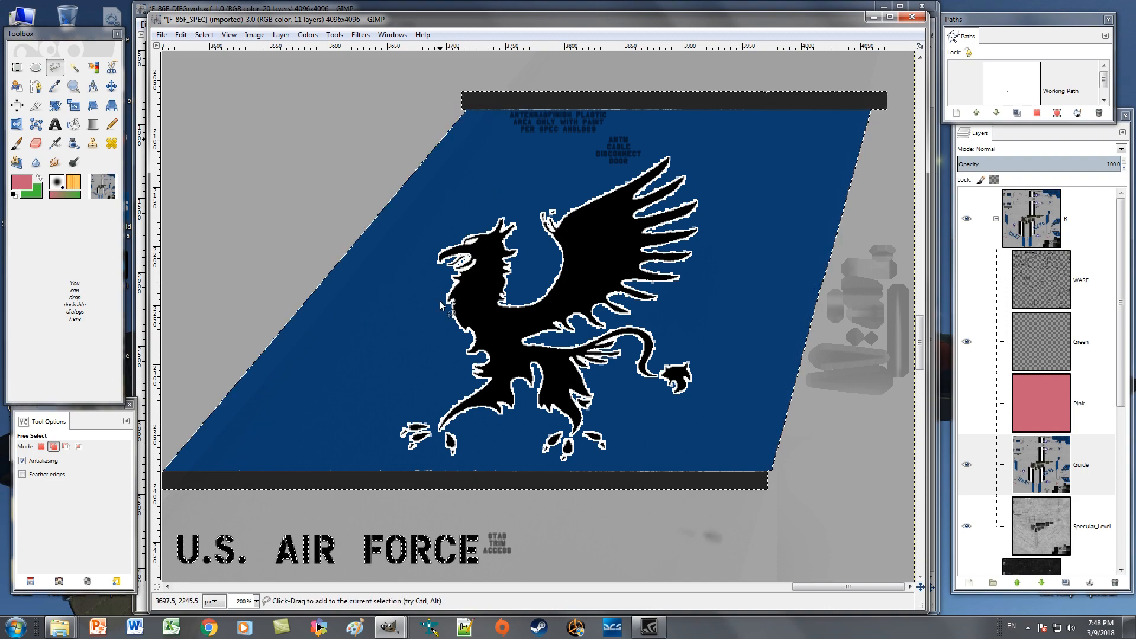
Add the inverted gryphon emblem and most of the lower blue tail panel to the selection with a Free Select polygon.
scroll(401, 309, down, 15)
scroll(401, 307, up, 5)
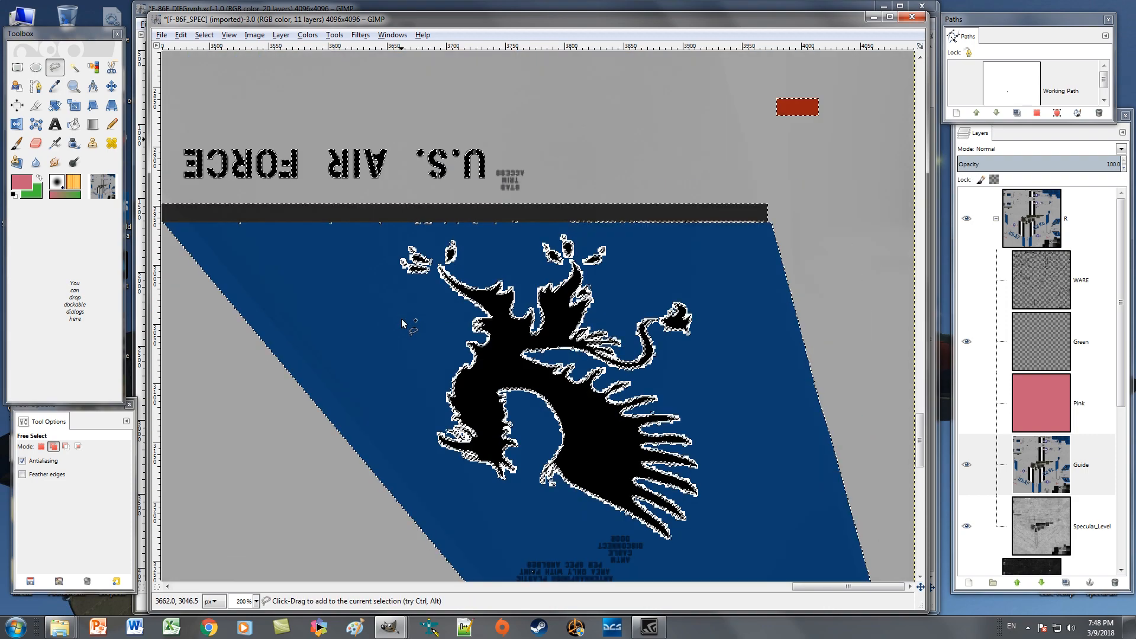
click(208, 214)
scroll(208, 214, down, 2)
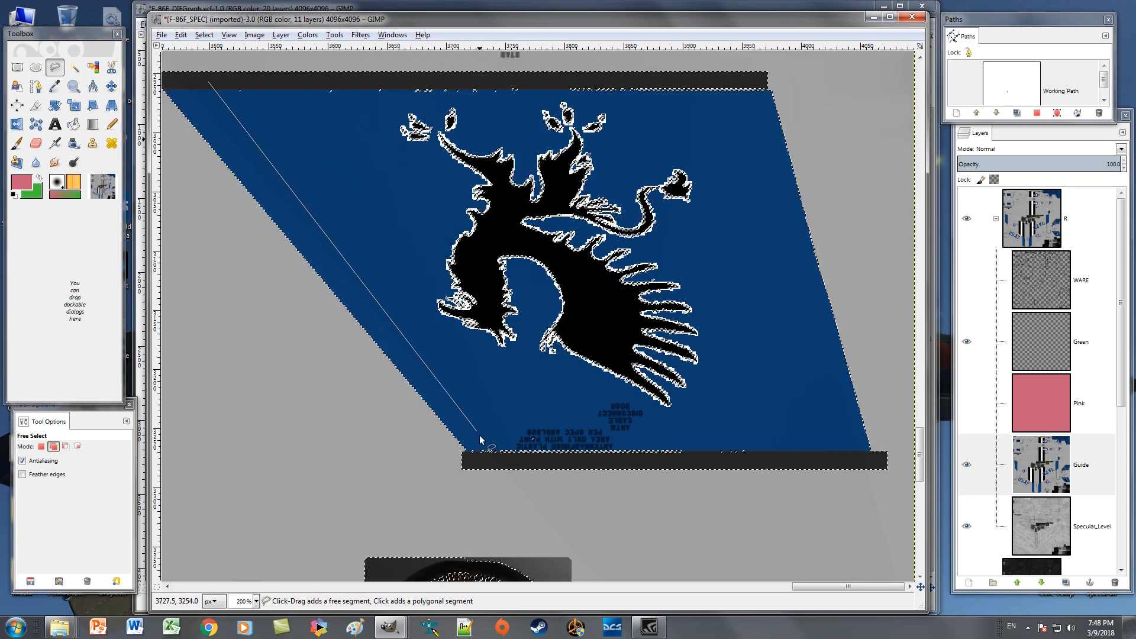
click(468, 453)
click(864, 460)
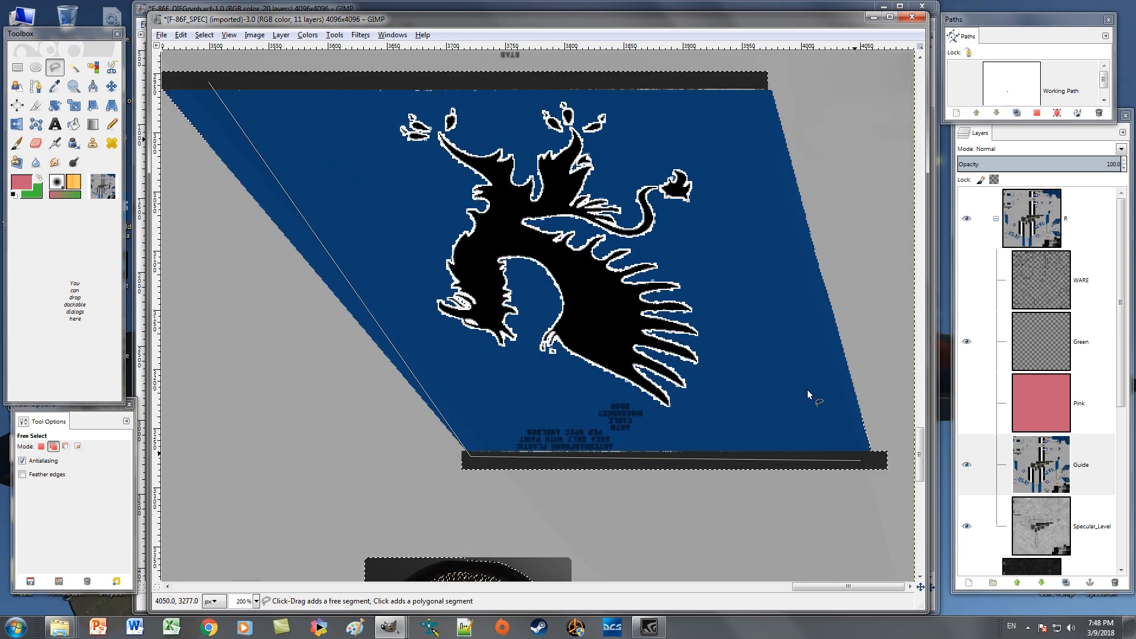
click(762, 165)
scroll(760, 213, up, 3)
click(762, 211)
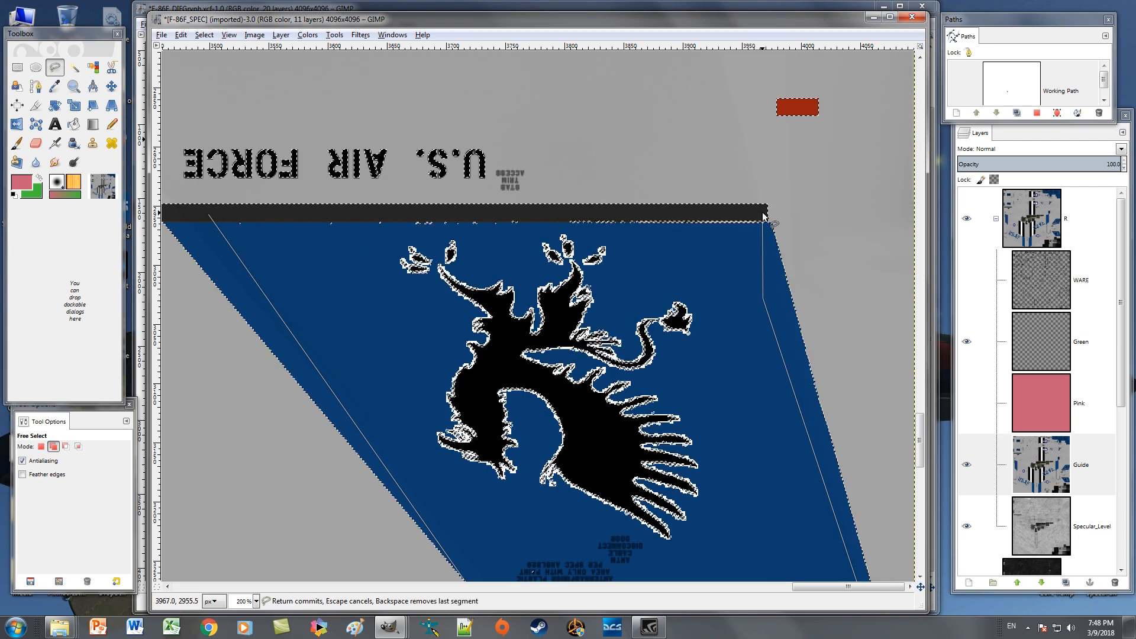
click(209, 214)
key(Return)
Examine the rest of the Guide layer for painted markings still missing from the selection.
scroll(371, 419, up, 15)
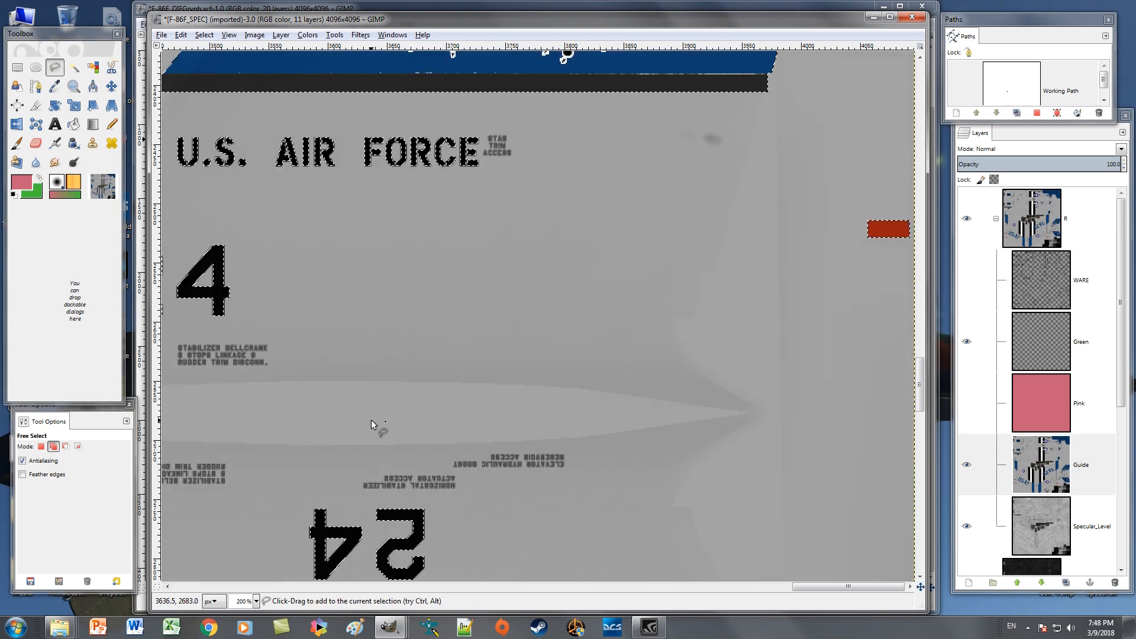
scroll(392, 424, up, 12)
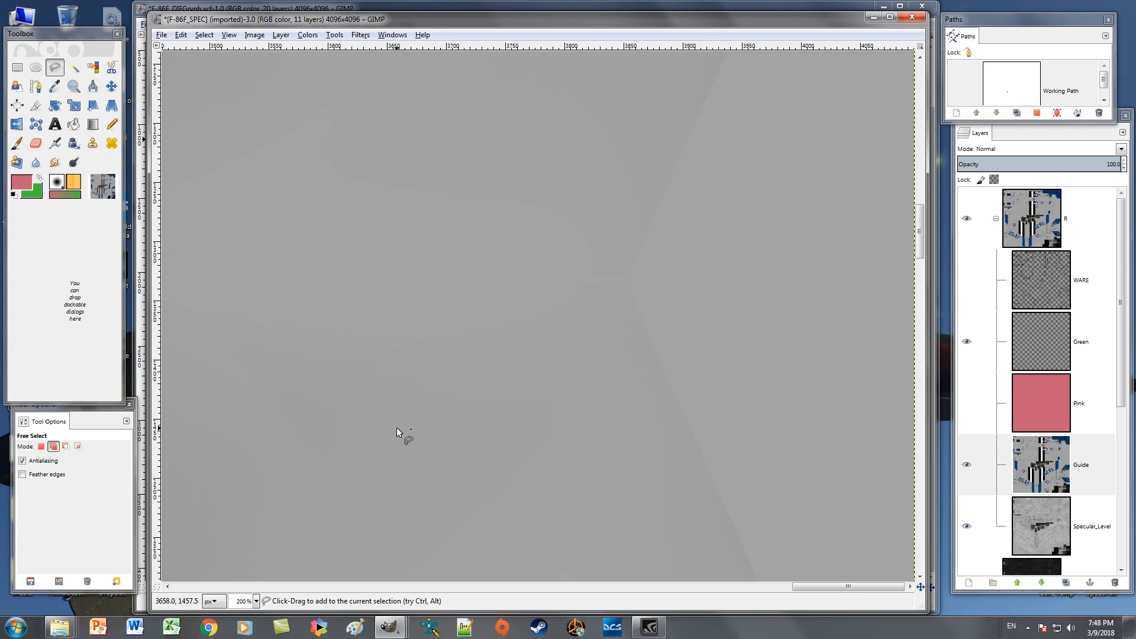
click(257, 601)
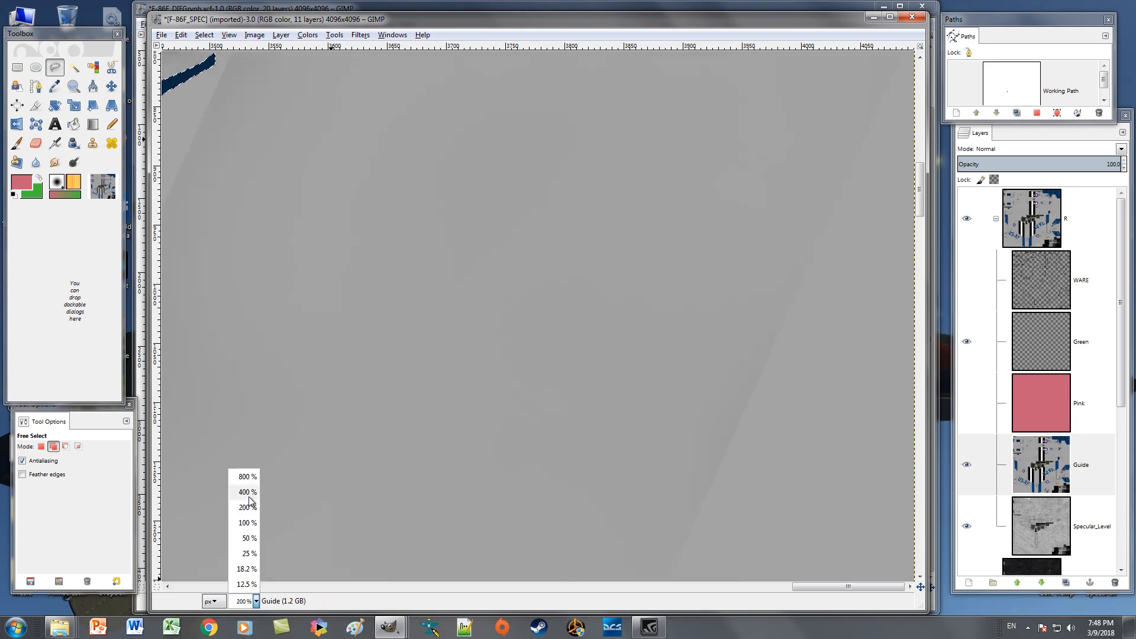
click(247, 569)
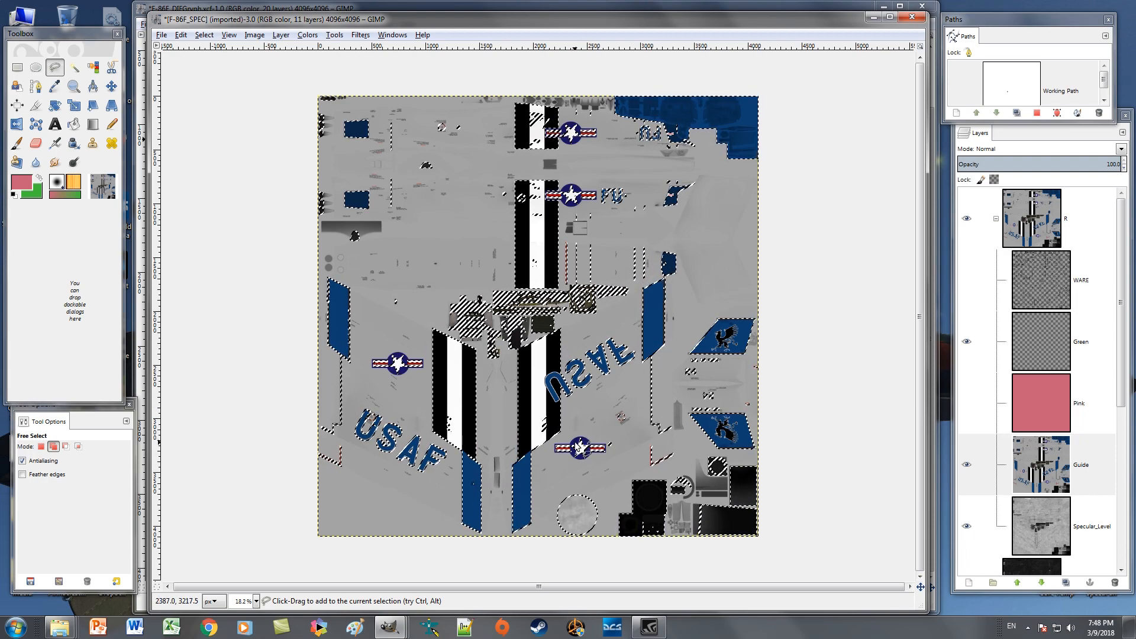
click(256, 601)
click(255, 524)
scroll(642, 495, down, 3)
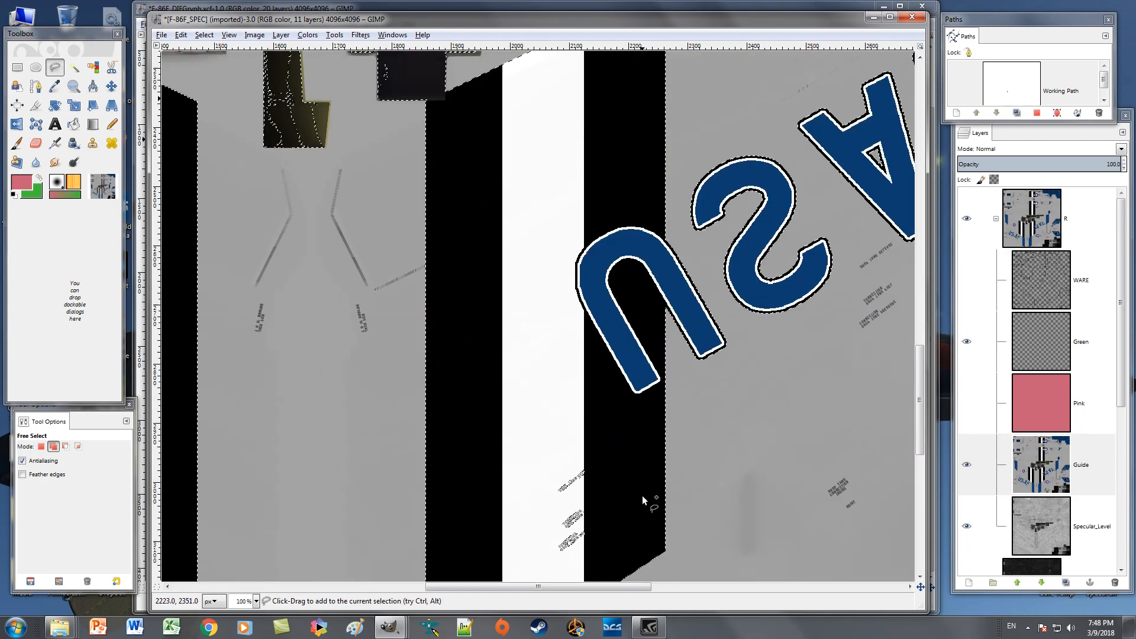
drag(594, 587, 793, 602)
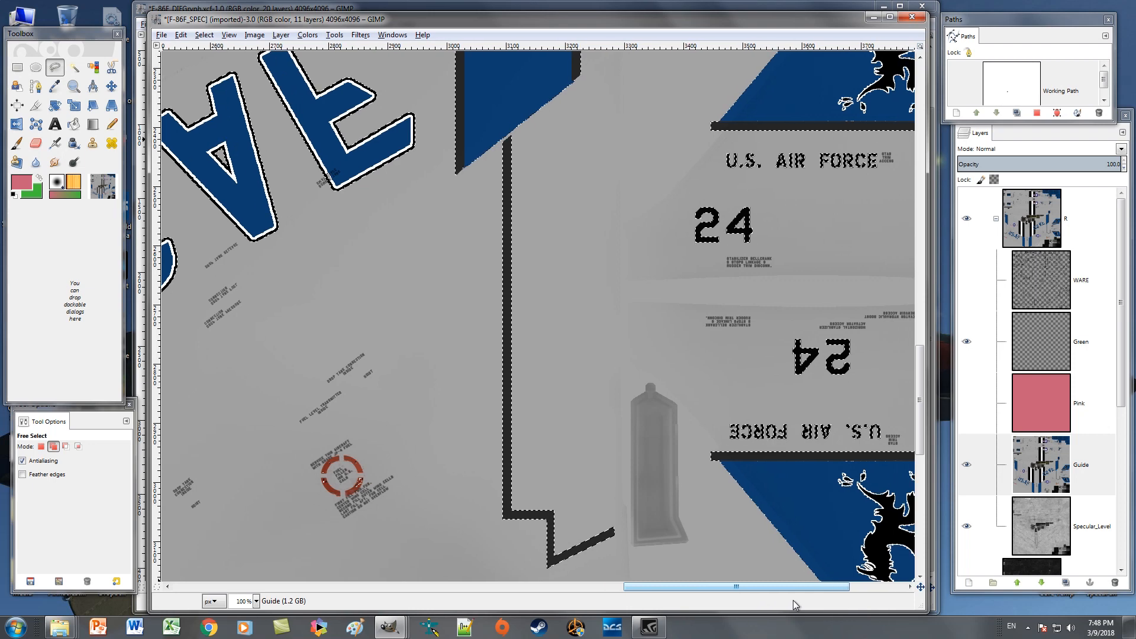
scroll(735, 474, up, 7)
scroll(598, 414, up, 3)
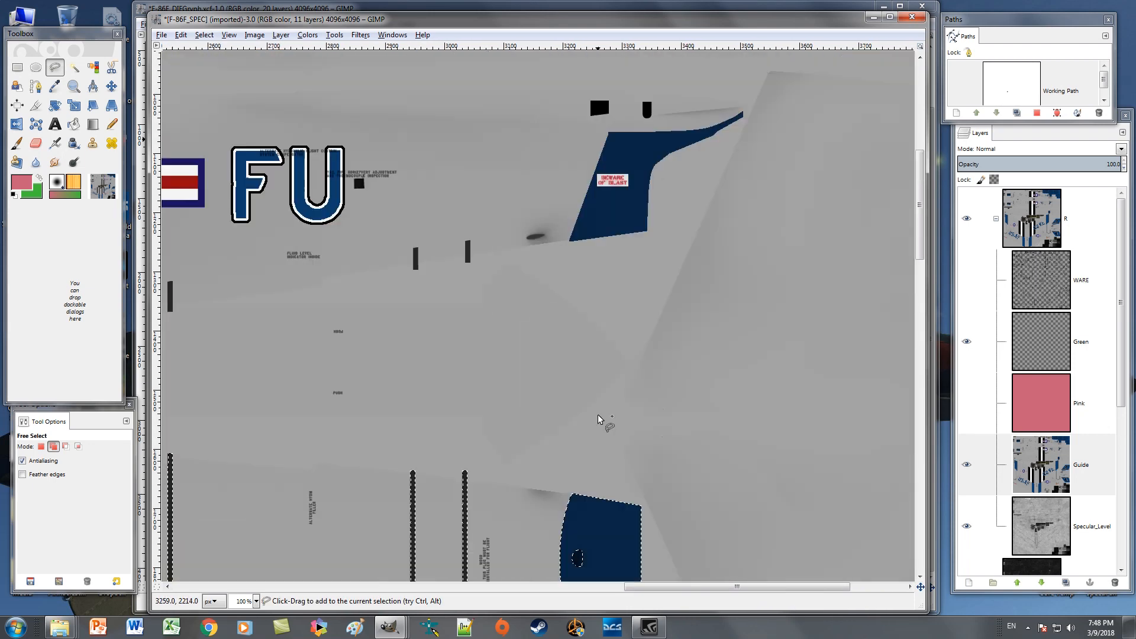
Add the star, bars and inner blue area of the lower star insignia beside the USAF lettering with a Free Select polygon.
scroll(598, 420, down, 10)
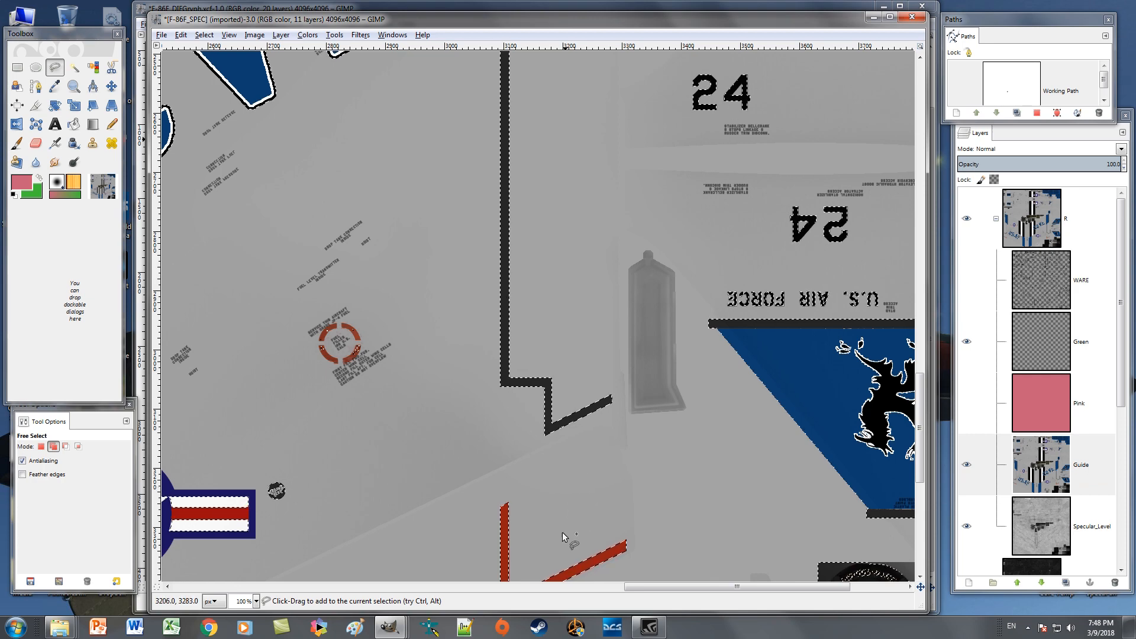
scroll(574, 592, left, 3)
scroll(573, 592, left, 8)
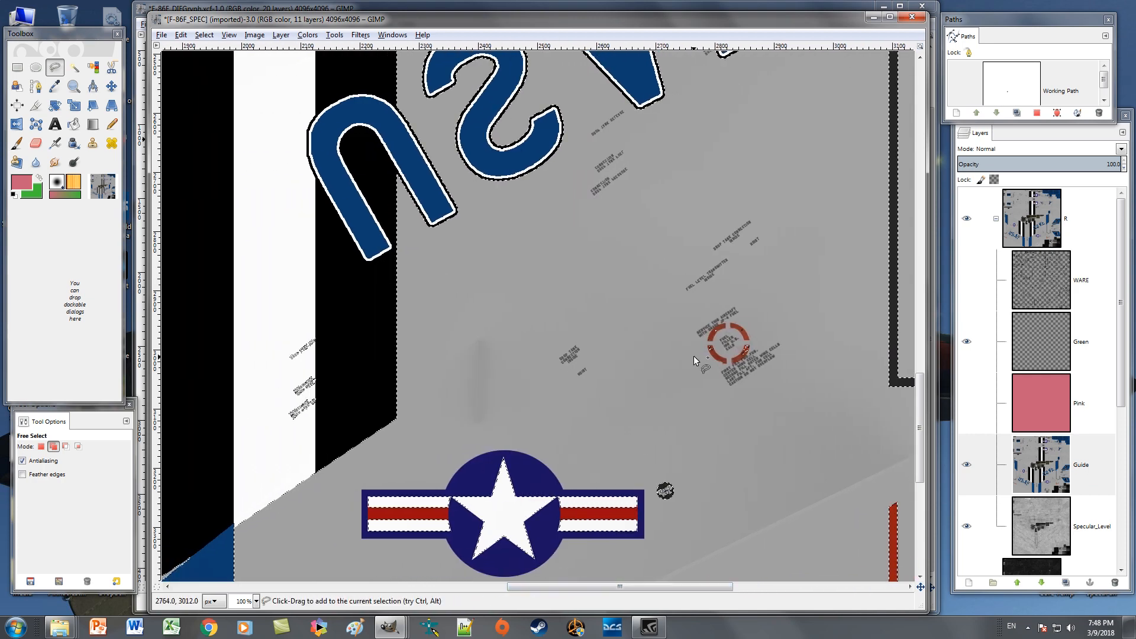
scroll(620, 357, down, 6)
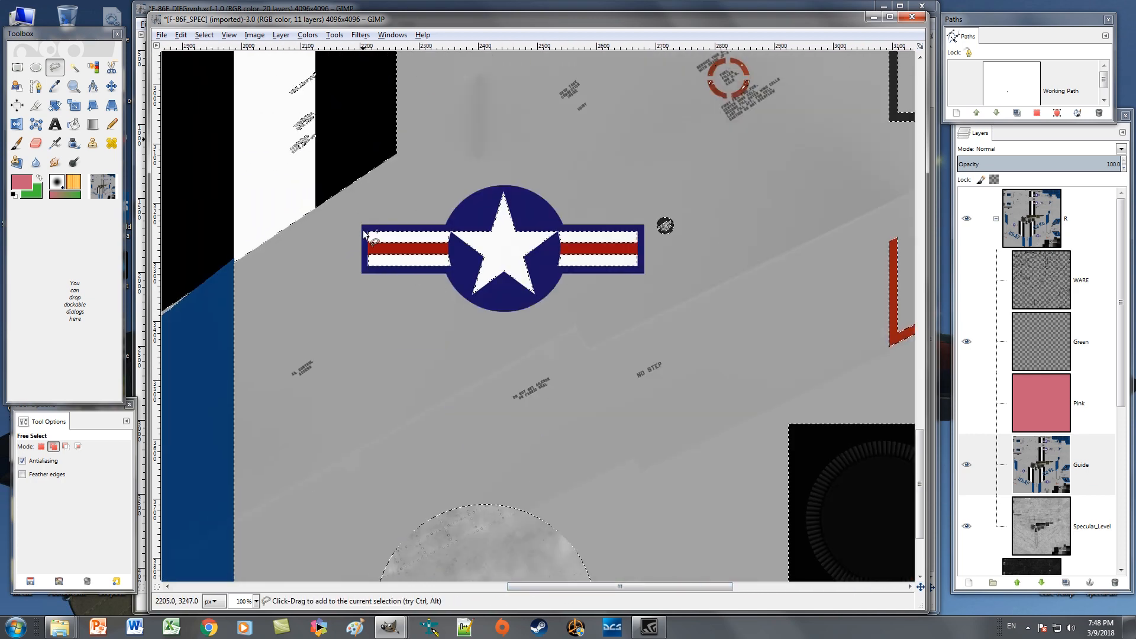
click(462, 271)
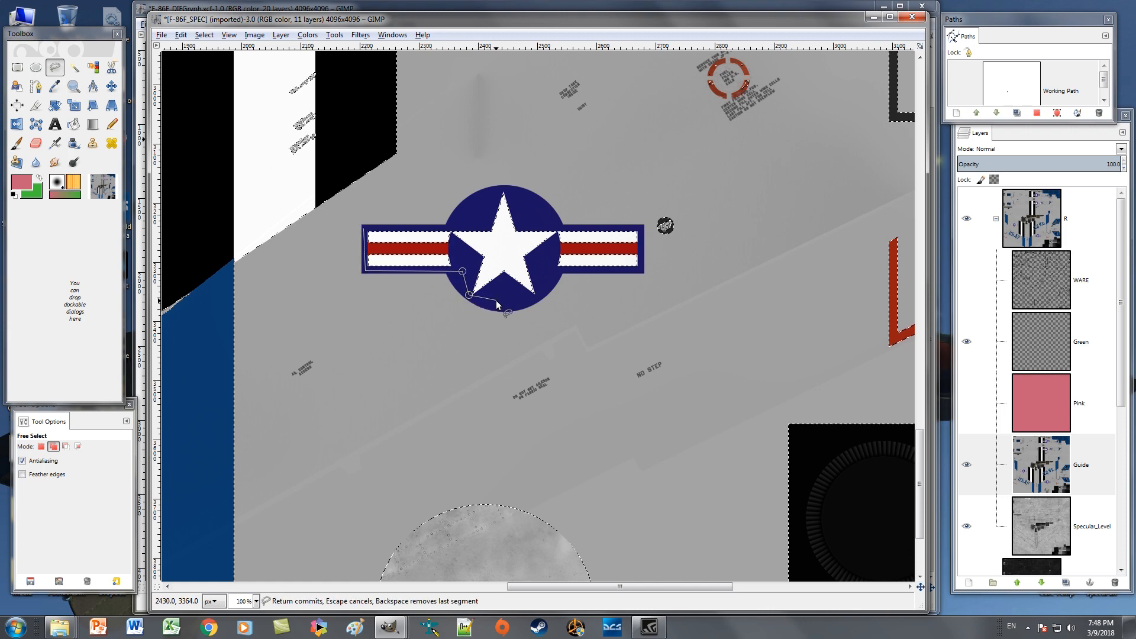
click(538, 295)
click(558, 271)
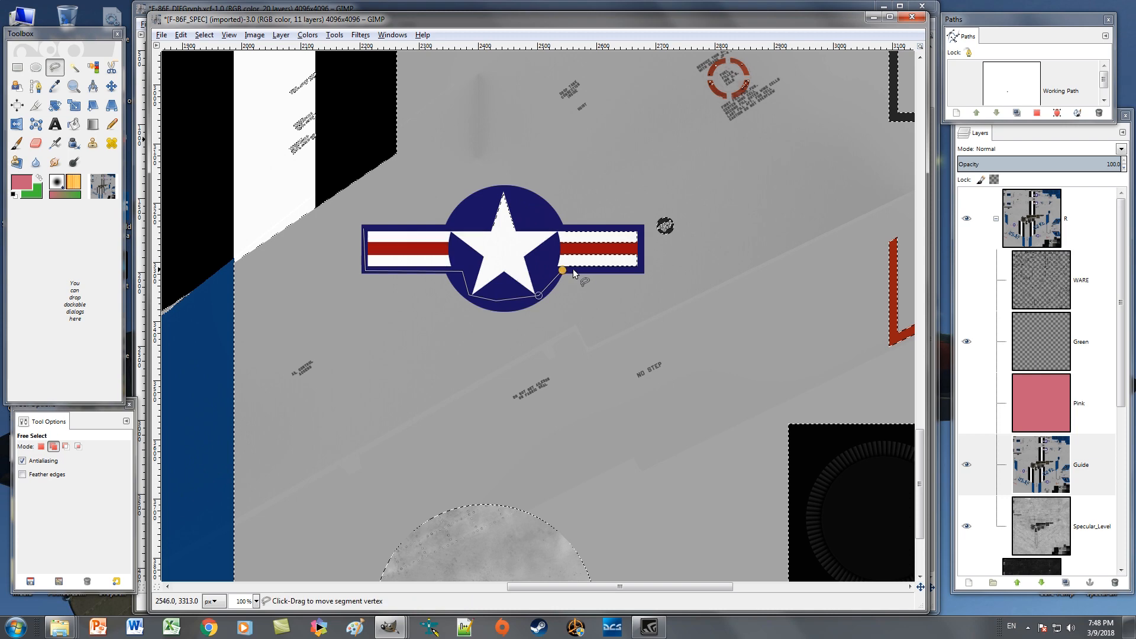
click(643, 272)
click(643, 226)
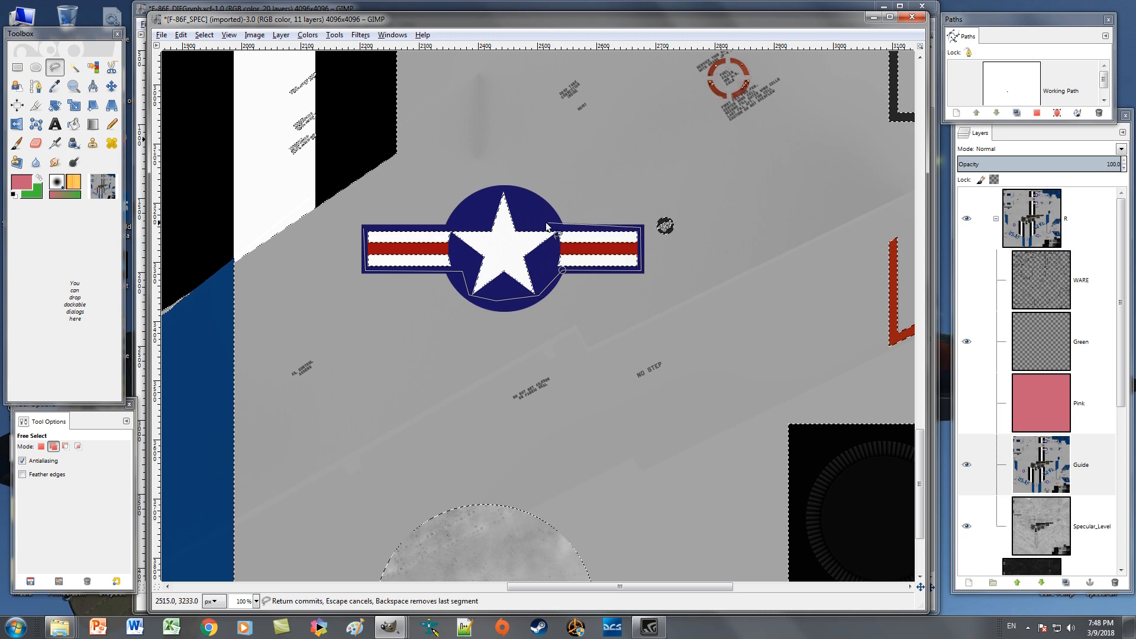
click(507, 189)
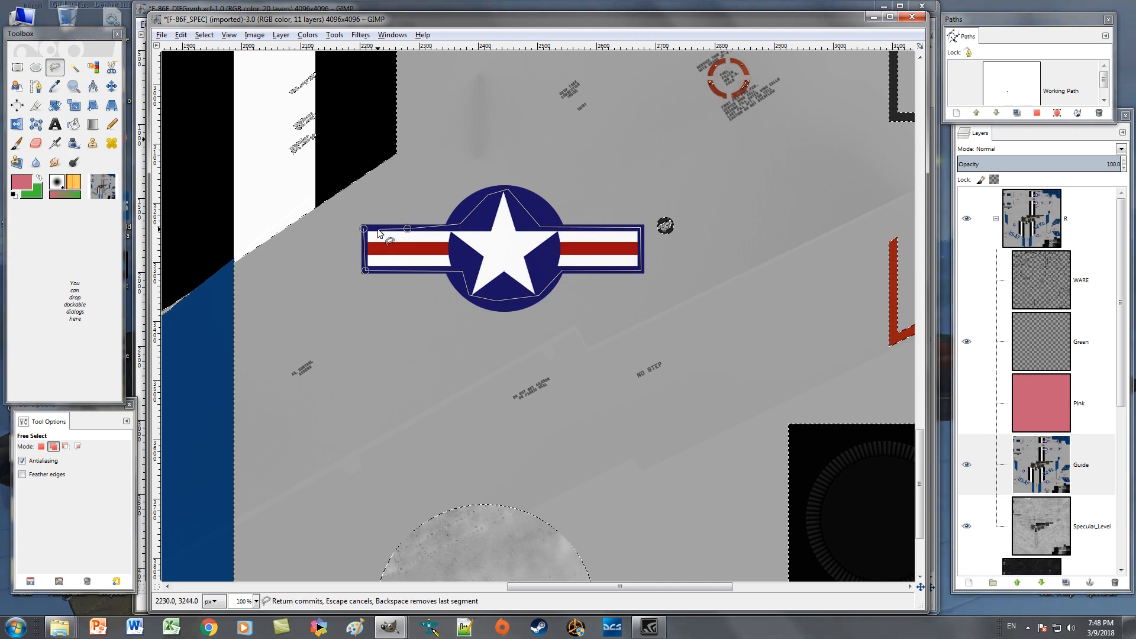
key(Return)
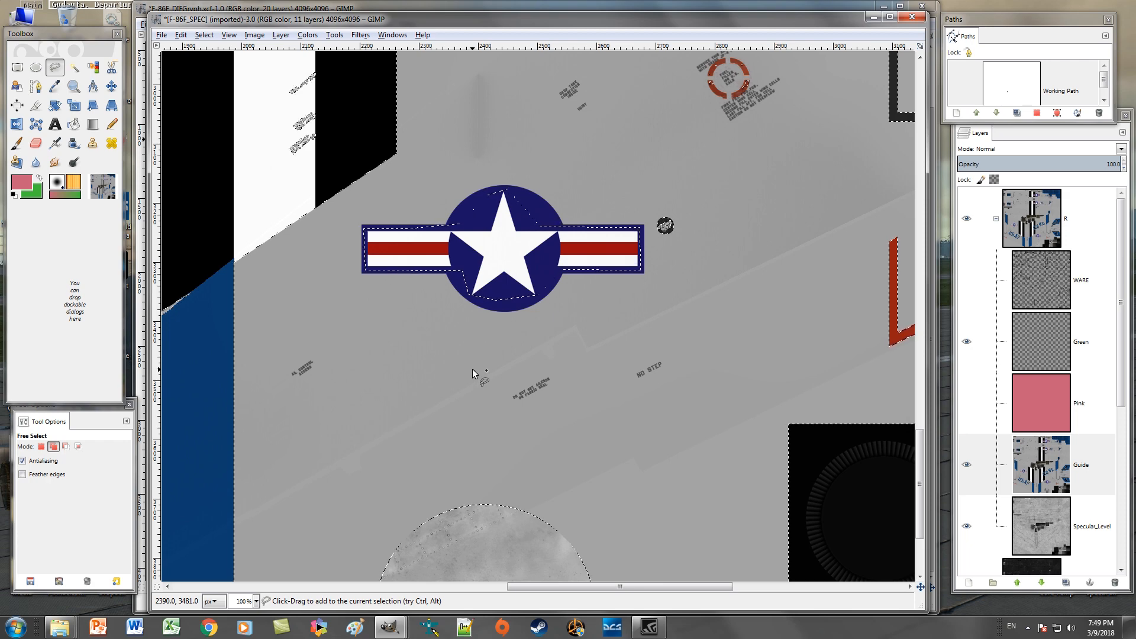
Add the remaining dark blue circle and border of the lower star insignia with Fuzzy Select in add mode.
scroll(473, 370, up, 3)
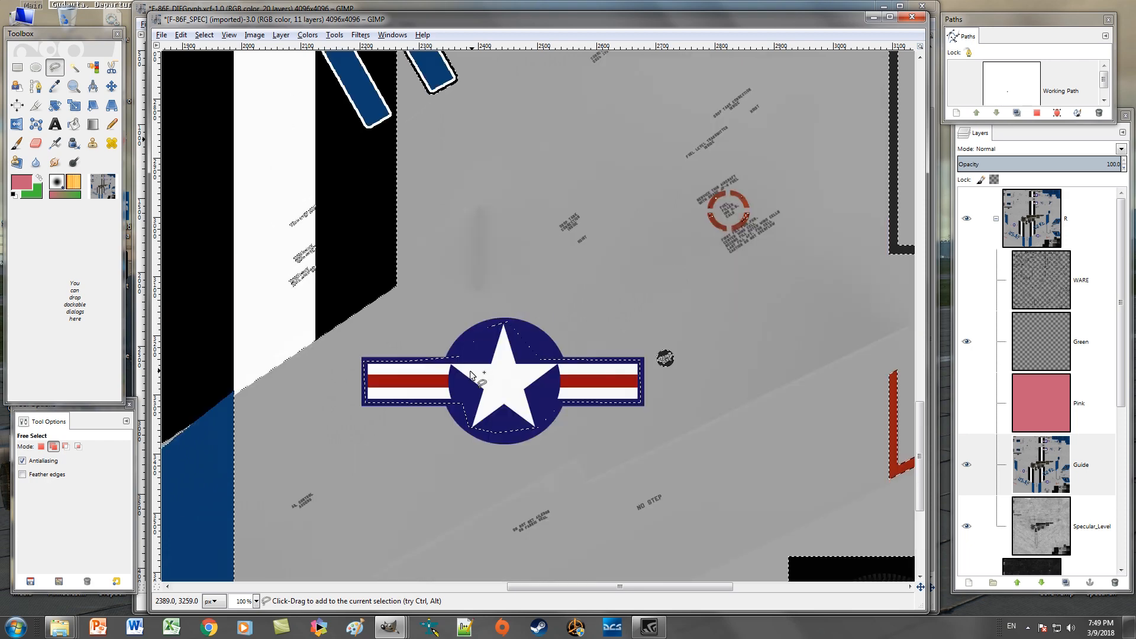
click(75, 68)
click(53, 447)
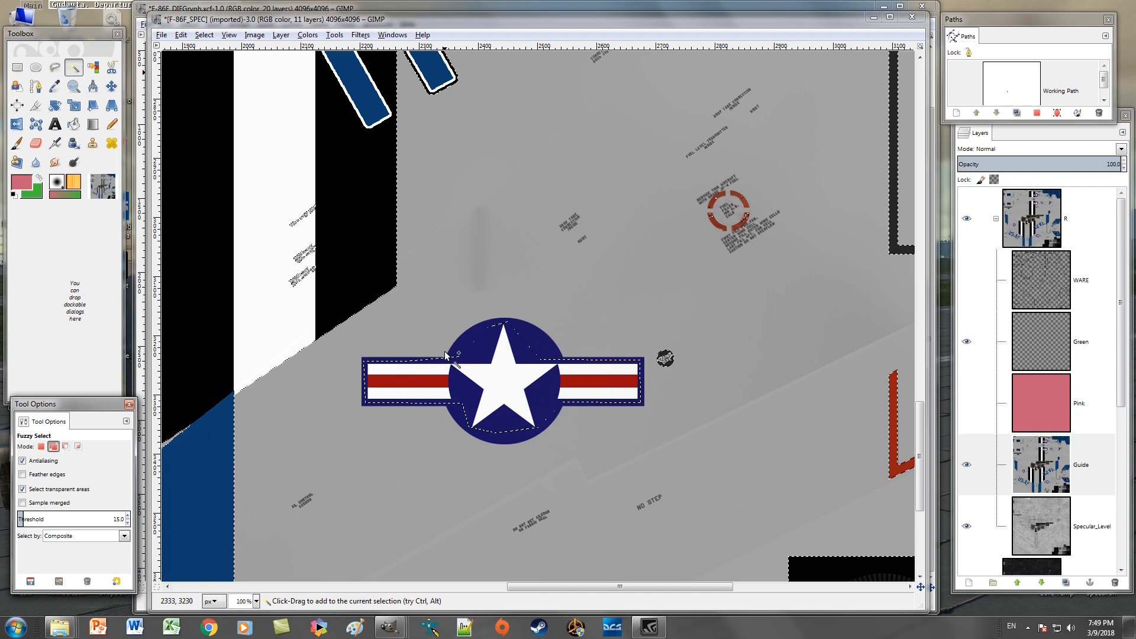
click(477, 339)
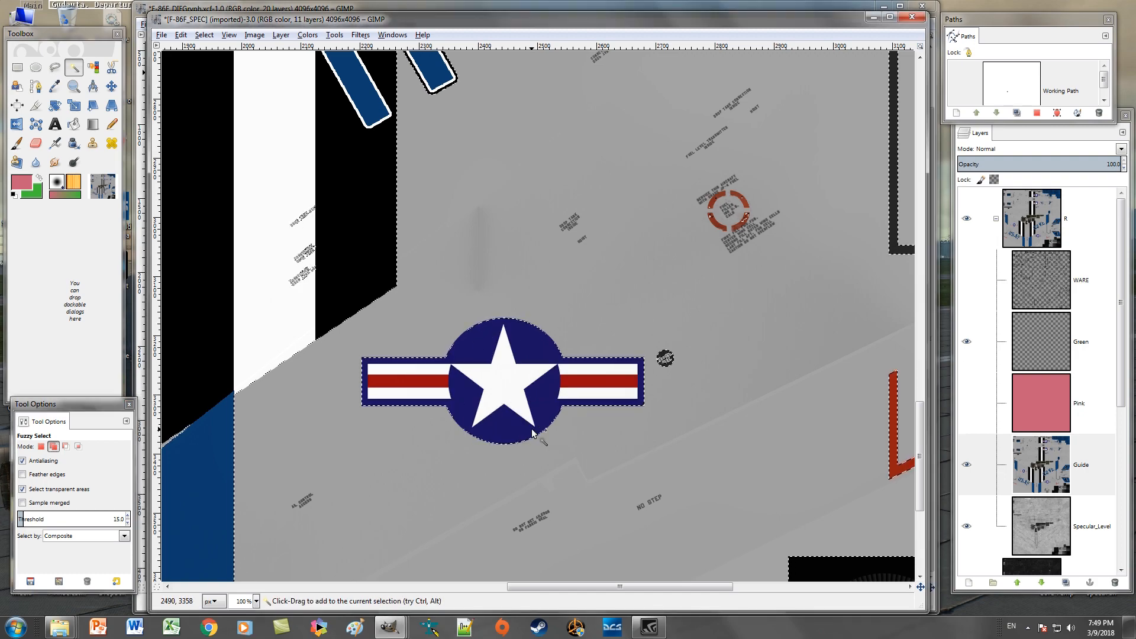
scroll(545, 433, up, 10)
scroll(546, 433, up, 14)
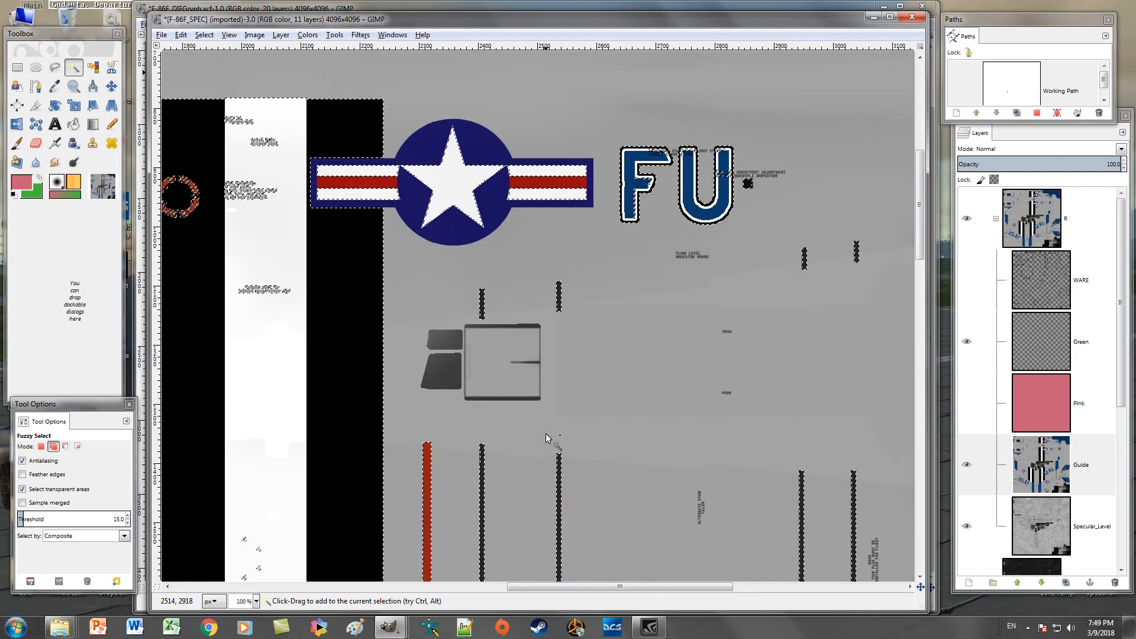
scroll(542, 434, up, 2)
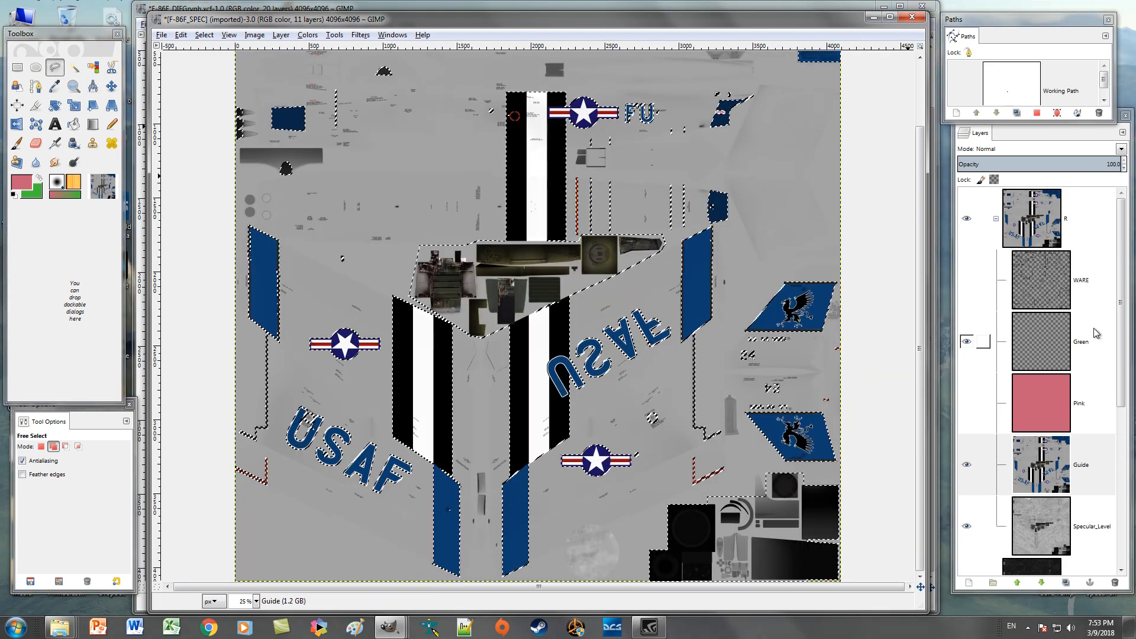
On the Green layer, paint the selected markings in the upper and middle parts of the texture with the green Pencil.
click(1092, 346)
click(39, 177)
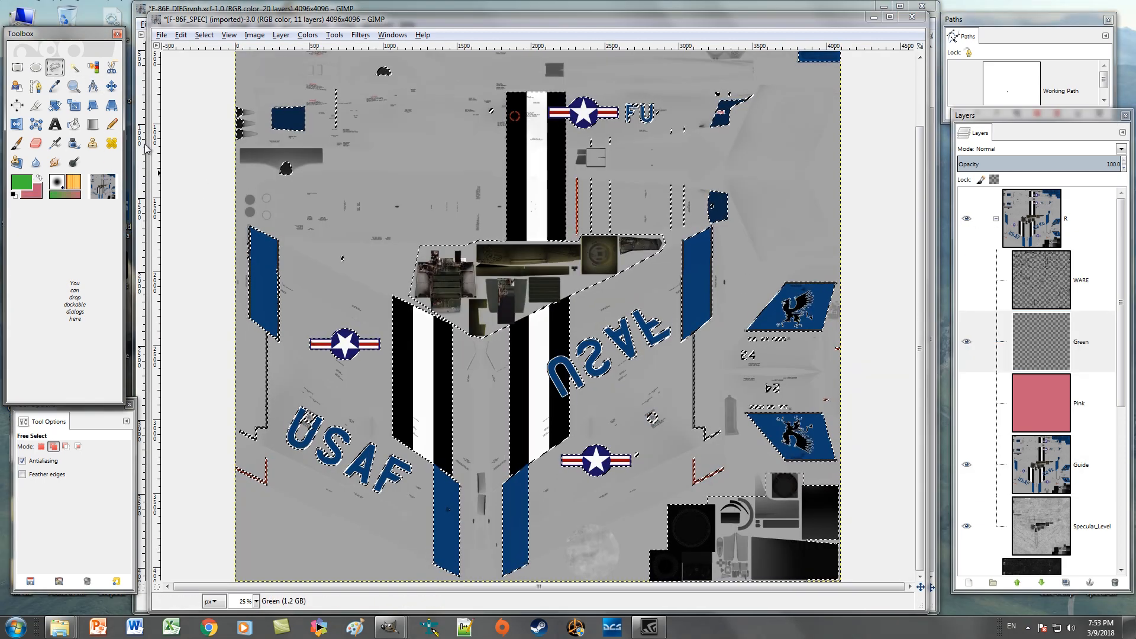
click(112, 124)
drag(243, 131, 326, 109)
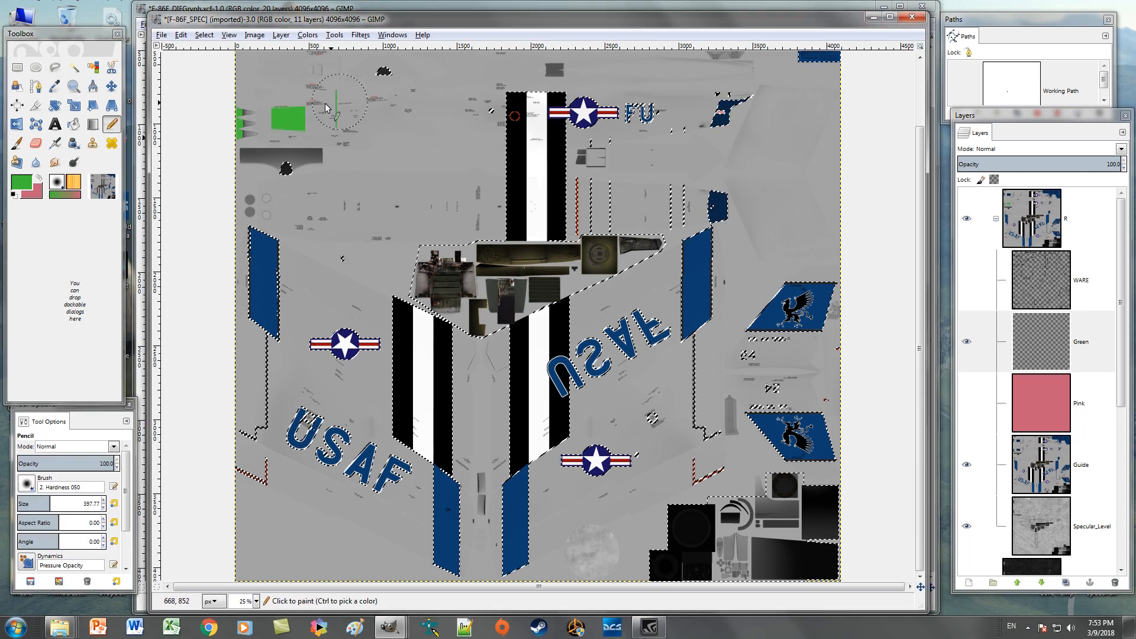
drag(473, 89, 629, 119)
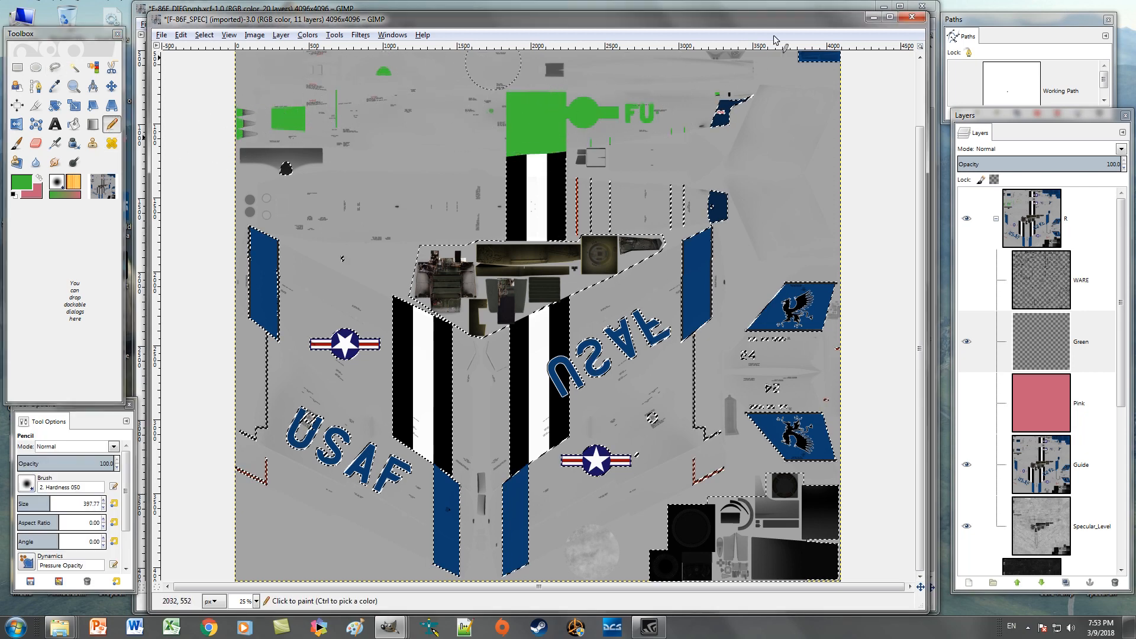
mouse_move(656, 48)
mouse_down()
mouse_move(763, 75)
mouse_move(821, 110)
mouse_up()
mouse_move(694, 136)
mouse_down()
mouse_move(557, 195)
mouse_move(906, 249)
mouse_move(857, 317)
mouse_move(674, 300)
mouse_move(580, 249)
mouse_move(491, 254)
mouse_move(414, 290)
mouse_move(299, 376)
mouse_move(241, 245)
mouse_up()
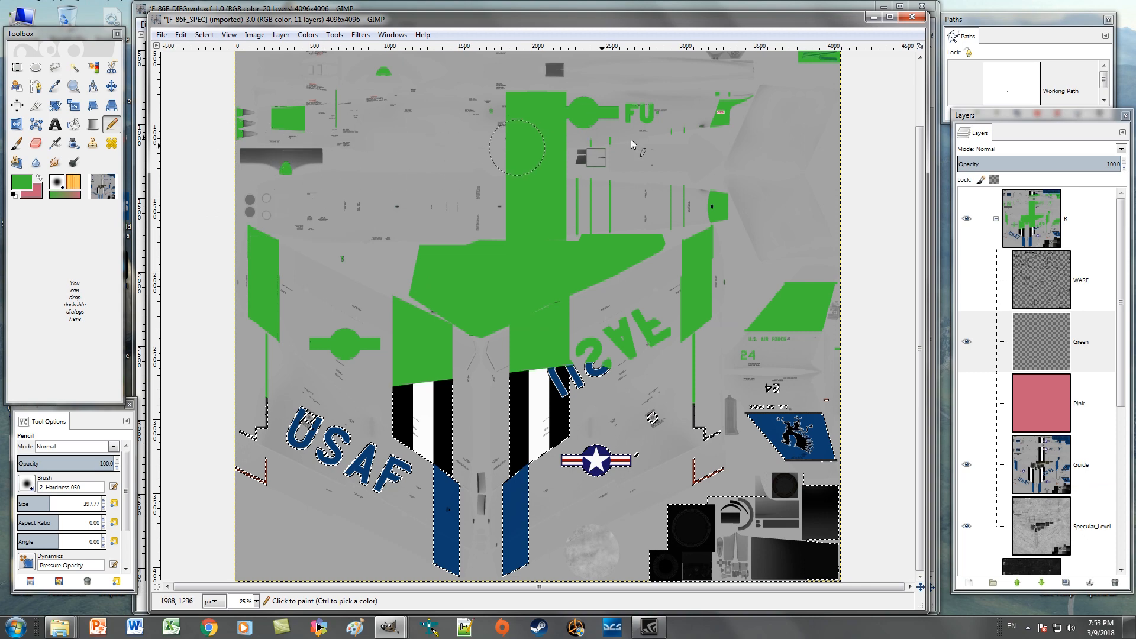
Pencil green over the remaining selected stripes, USAF lettering, star insignia, tail panel and dark blocks in the lower part of the texture.
drag(444, 365, 274, 405)
mouse_move(254, 501)
mouse_down()
mouse_move(438, 441)
mouse_move(511, 509)
mouse_move(492, 563)
mouse_up()
drag(519, 472, 499, 425)
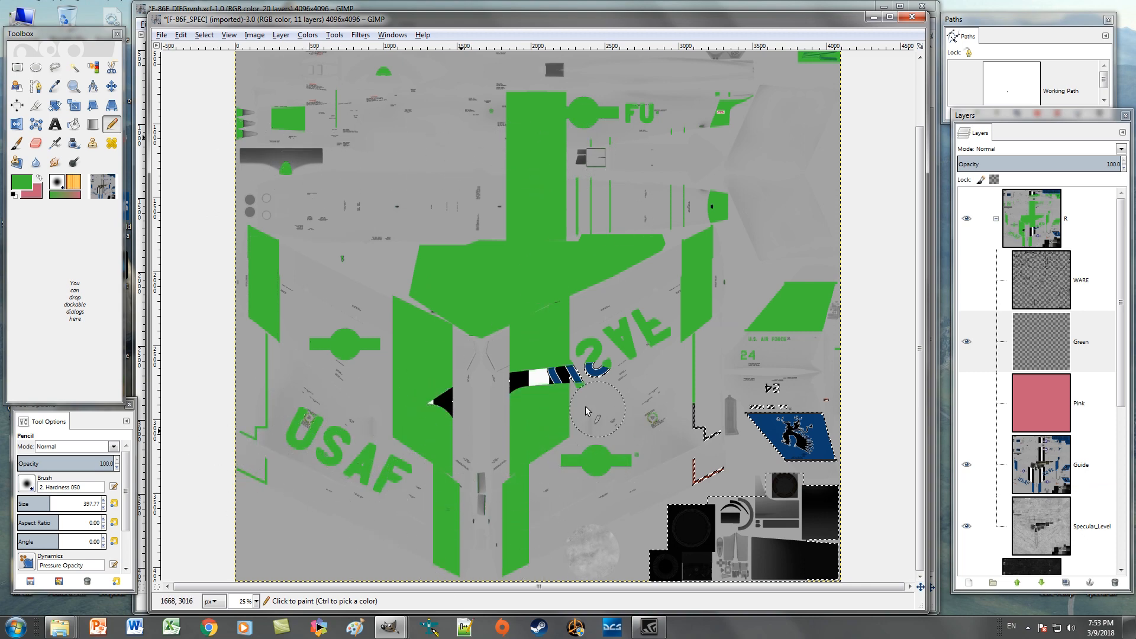
mouse_move(600, 437)
mouse_down()
mouse_move(799, 444)
mouse_move(826, 584)
mouse_up()
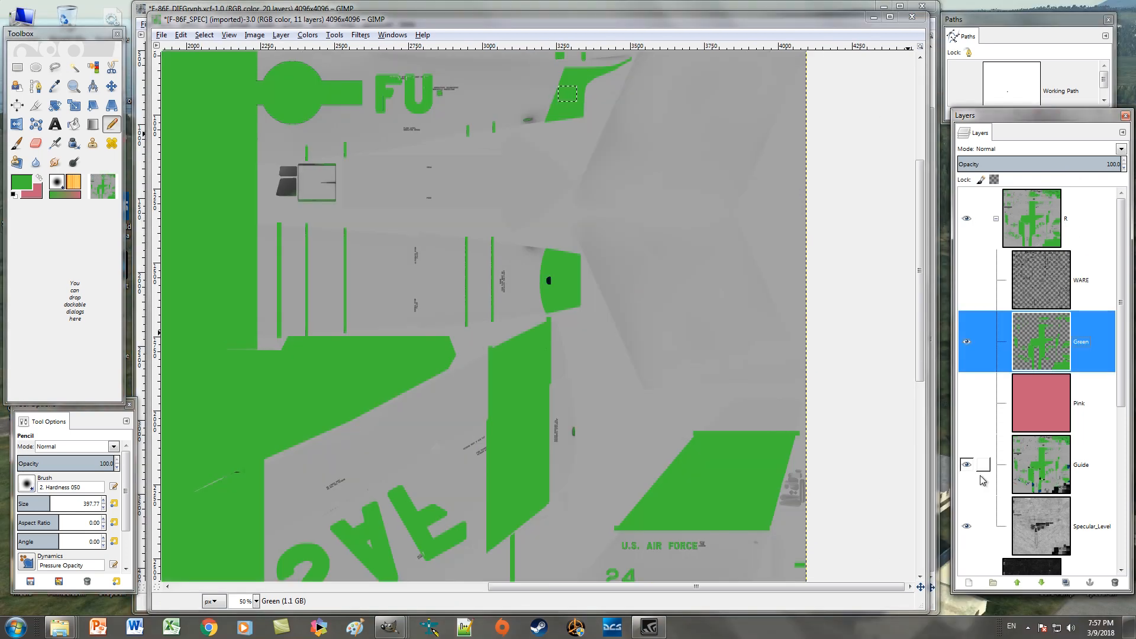
Undo the last two changes to restore the full marking selection, and hide the Guide layer.
key(ctrl+z)
key(ctrl+z)
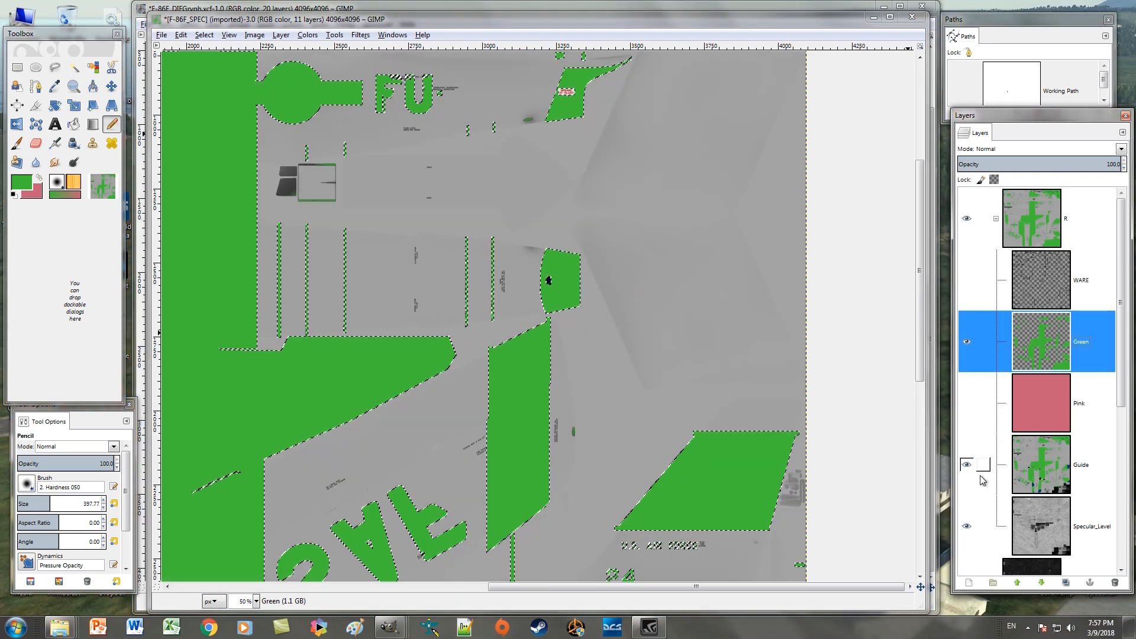
scroll(715, 330, up, 5)
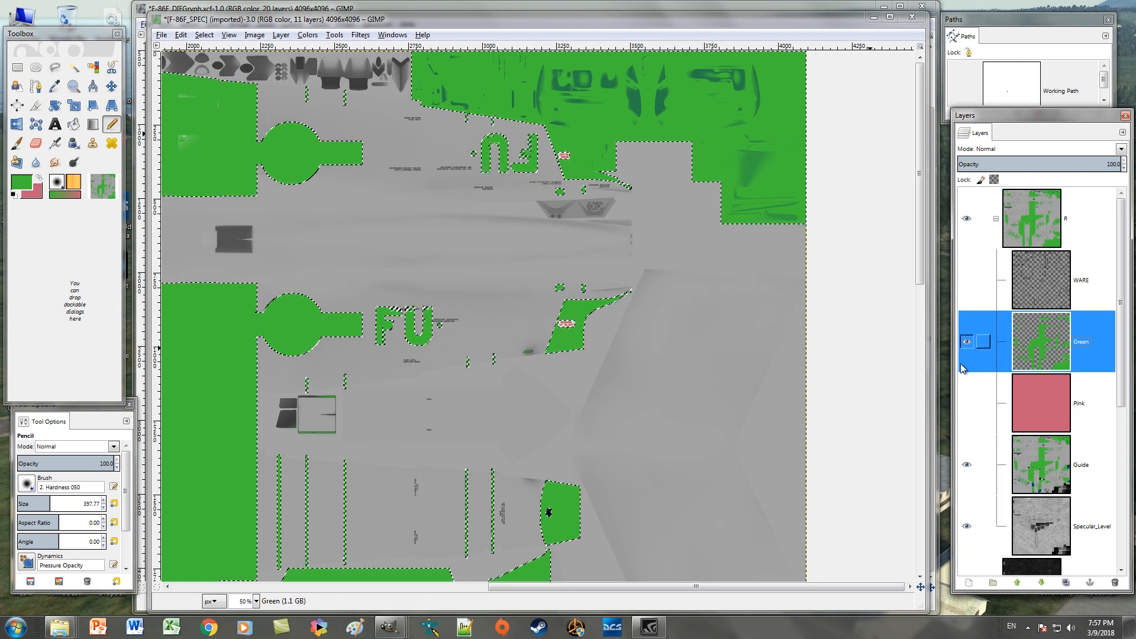
click(967, 467)
Pencil green over the unpainted gaps in the selected upper stripe, insignia and lettering on the Green layer, and clear the selection.
mouse_move(641, 145)
mouse_down()
mouse_move(421, 70)
mouse_move(559, 100)
mouse_move(642, 101)
mouse_up()
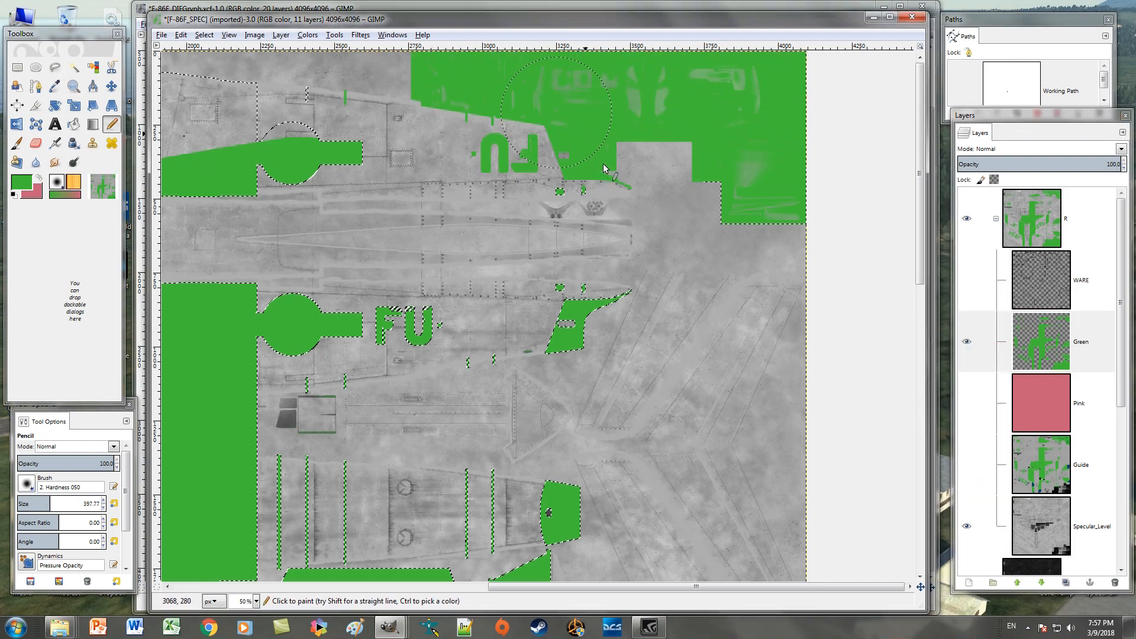
drag(423, 312, 205, 121)
key(ctrl+z)
key(ctrl+z)
scroll(453, 249, left, 10)
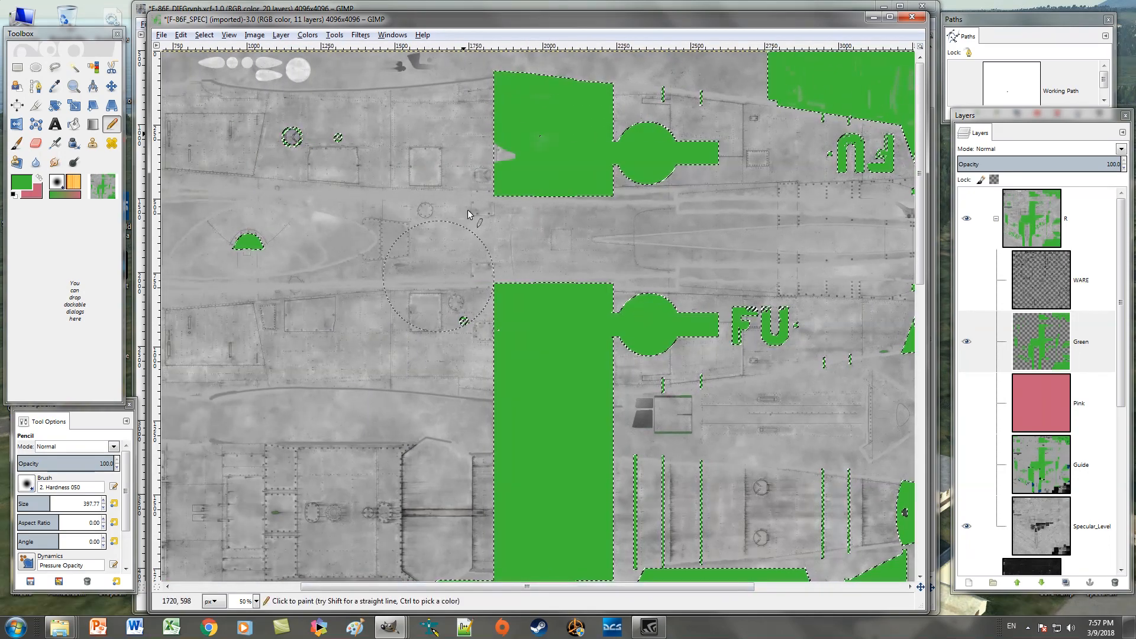
click(255, 601)
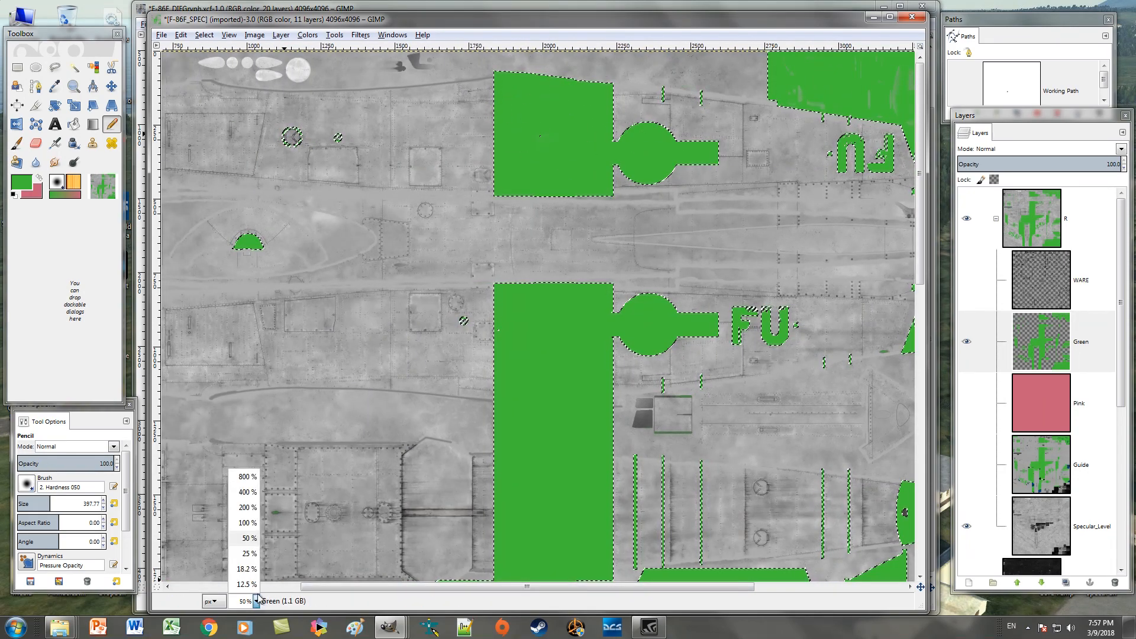
click(248, 569)
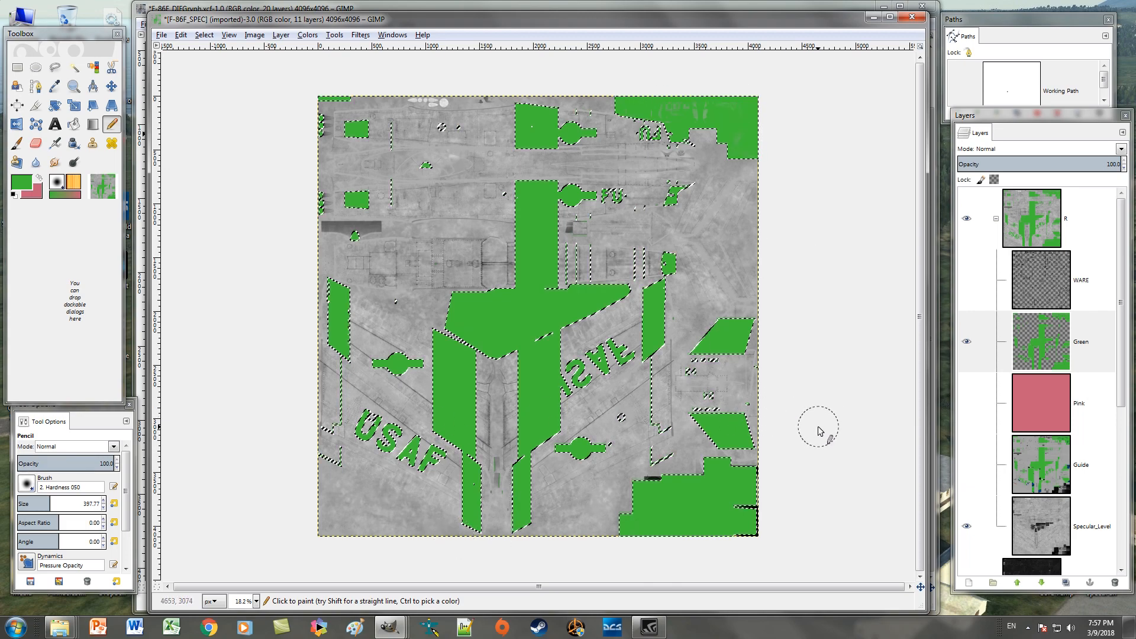
key(shift+ctrl+a)
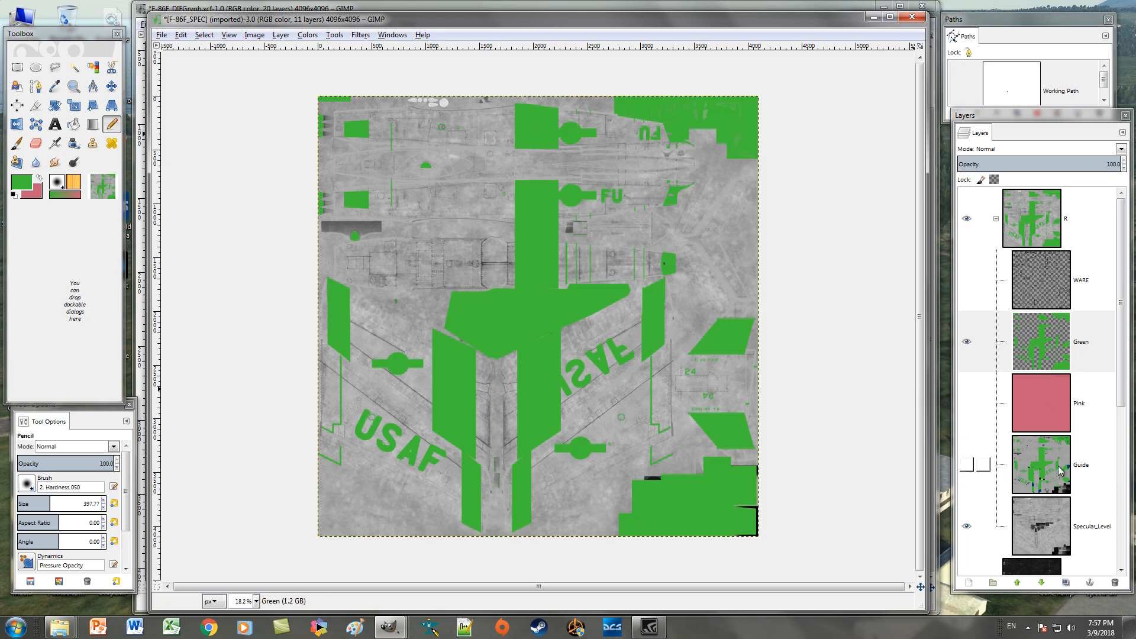
Outline the gaps in the large green block at the texture's lower-right corner with a replacing Free Select polygon.
key(f)
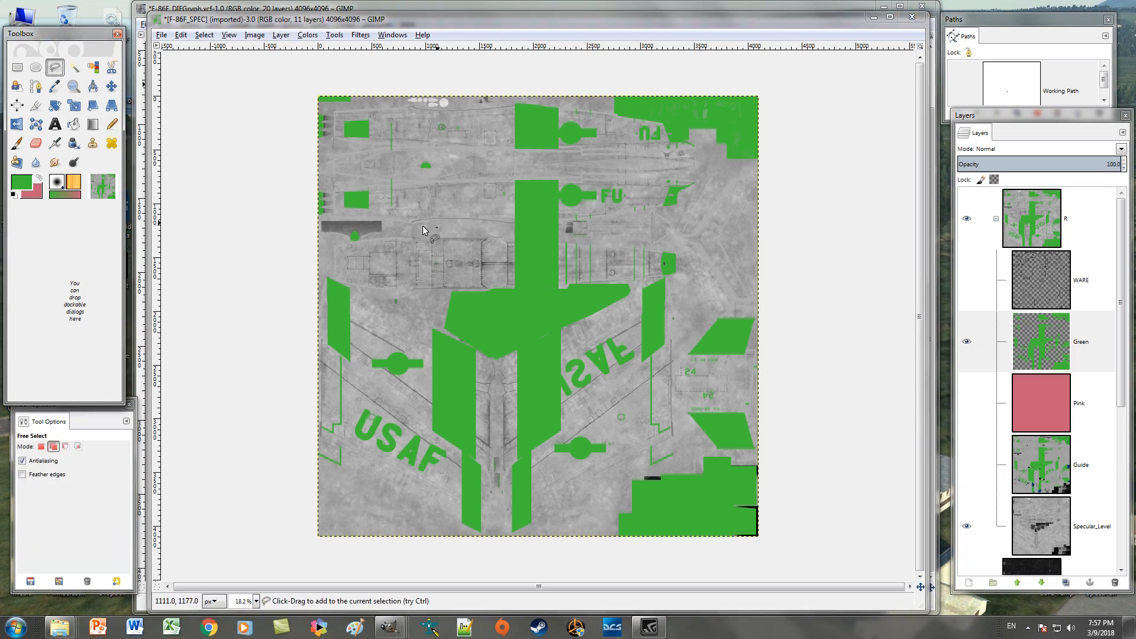
click(640, 480)
click(680, 474)
click(703, 474)
click(702, 456)
click(766, 458)
click(651, 559)
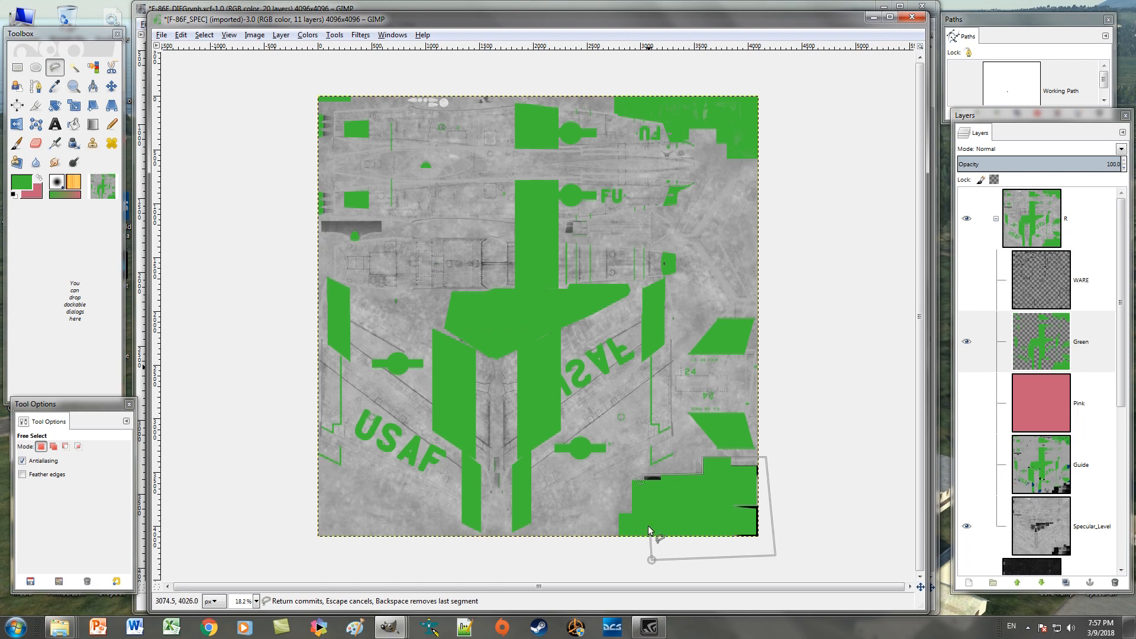
click(479, 339)
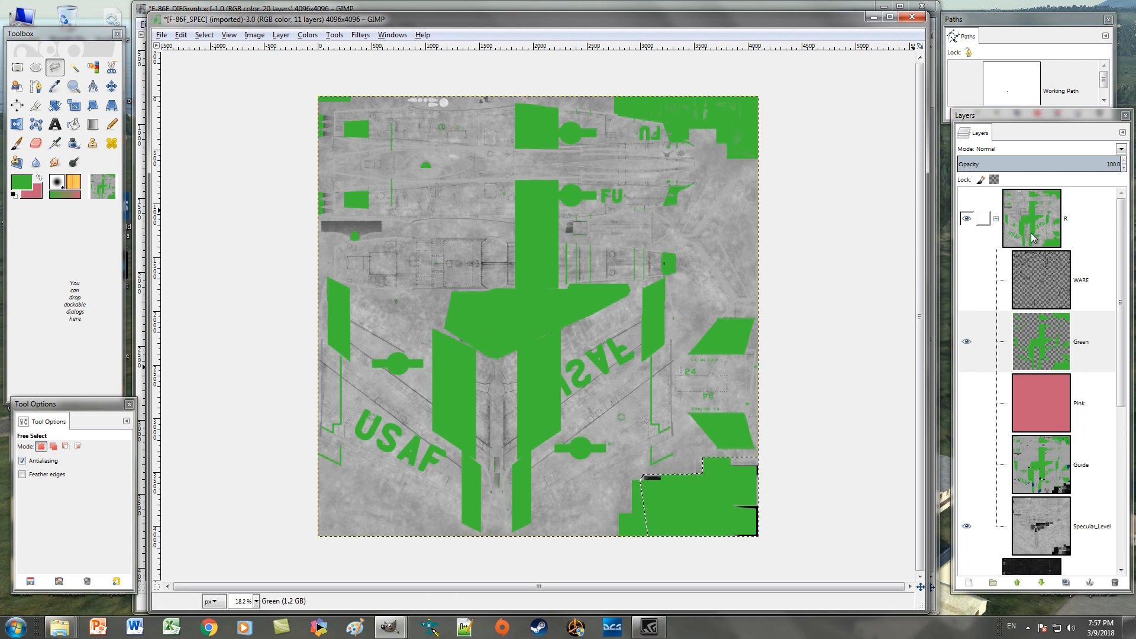
Pencil green over the dark gaps inside the selected corner block and clear the selection.
click(112, 124)
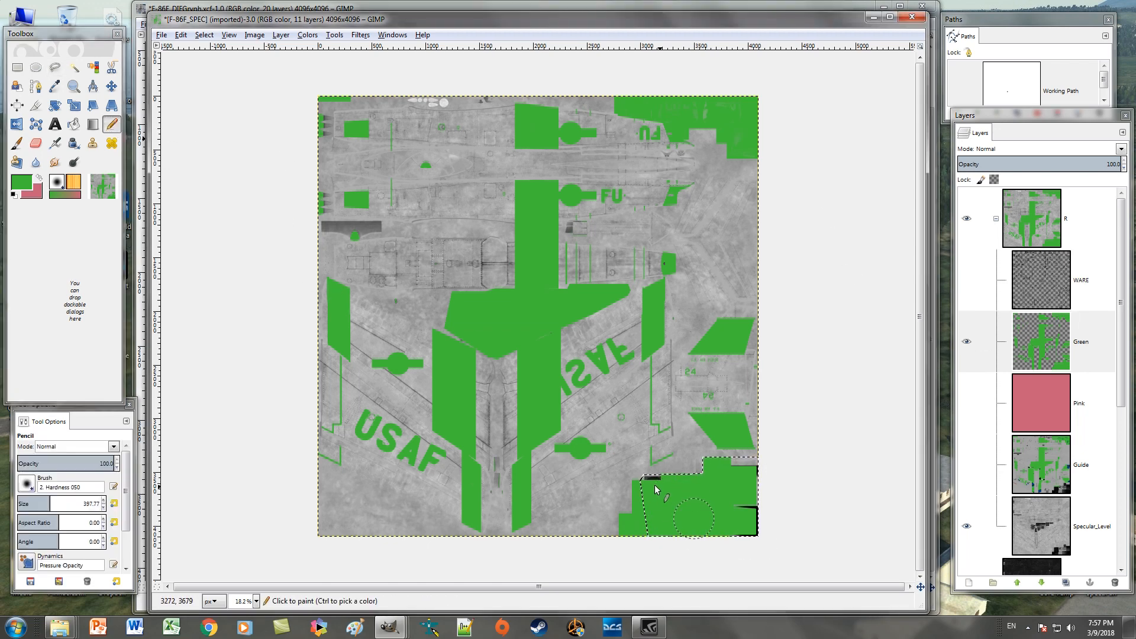
mouse_move(739, 534)
mouse_down()
mouse_move(687, 538)
mouse_move(633, 509)
mouse_move(692, 537)
mouse_move(738, 535)
mouse_up()
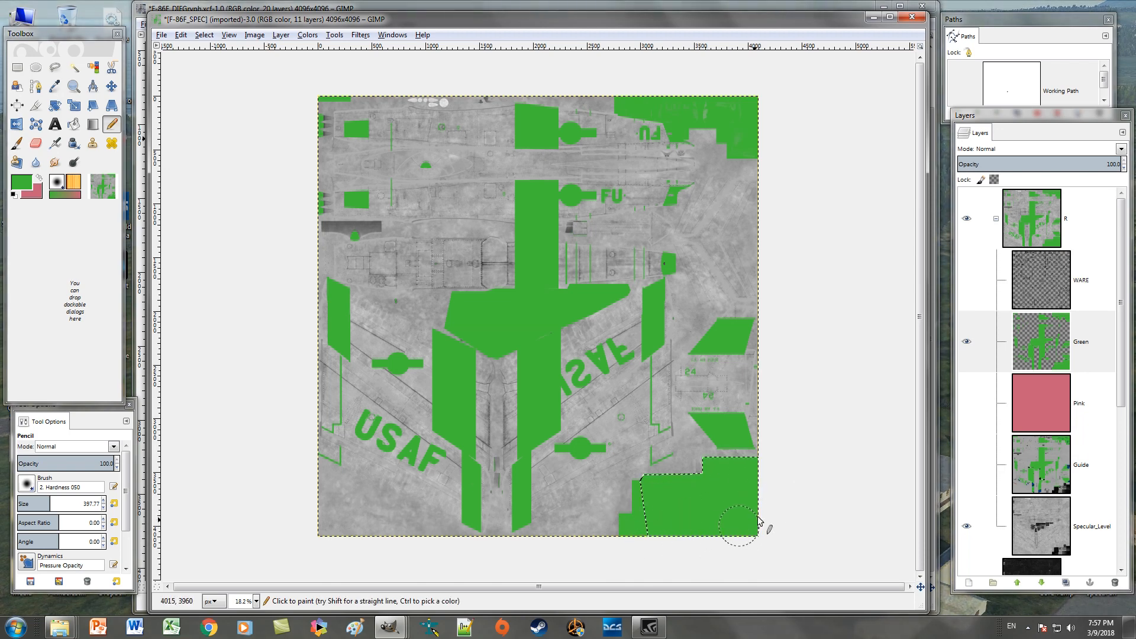
key(ctrl+shift+a)
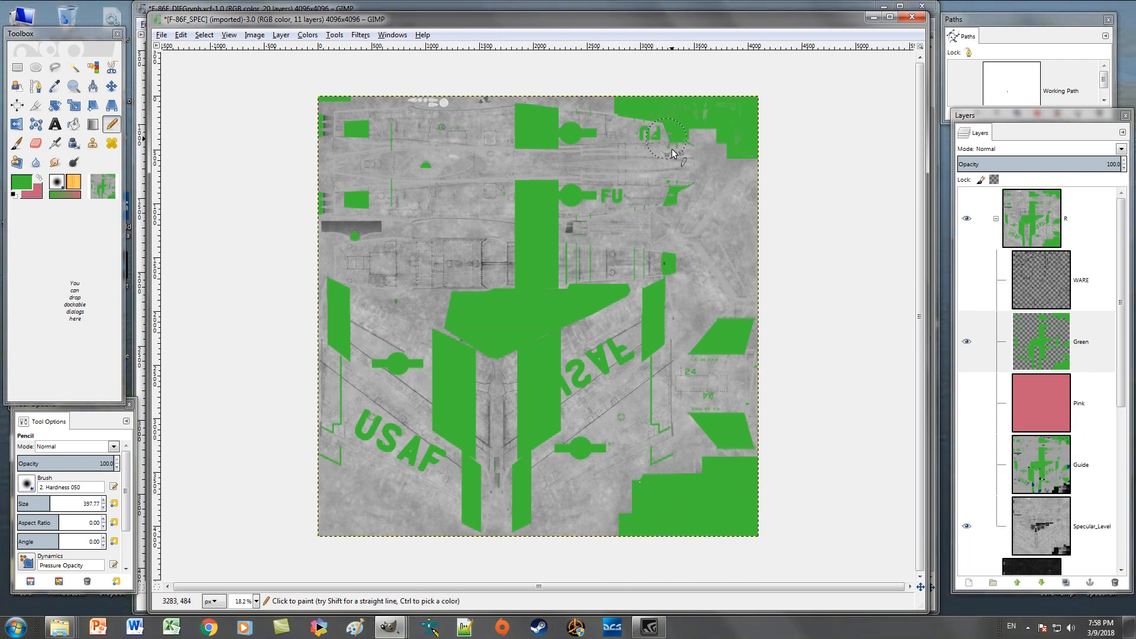
Enclose the dark spot in the rounded green tail panel with a Free Select polygon and pencil it green.
click(55, 67)
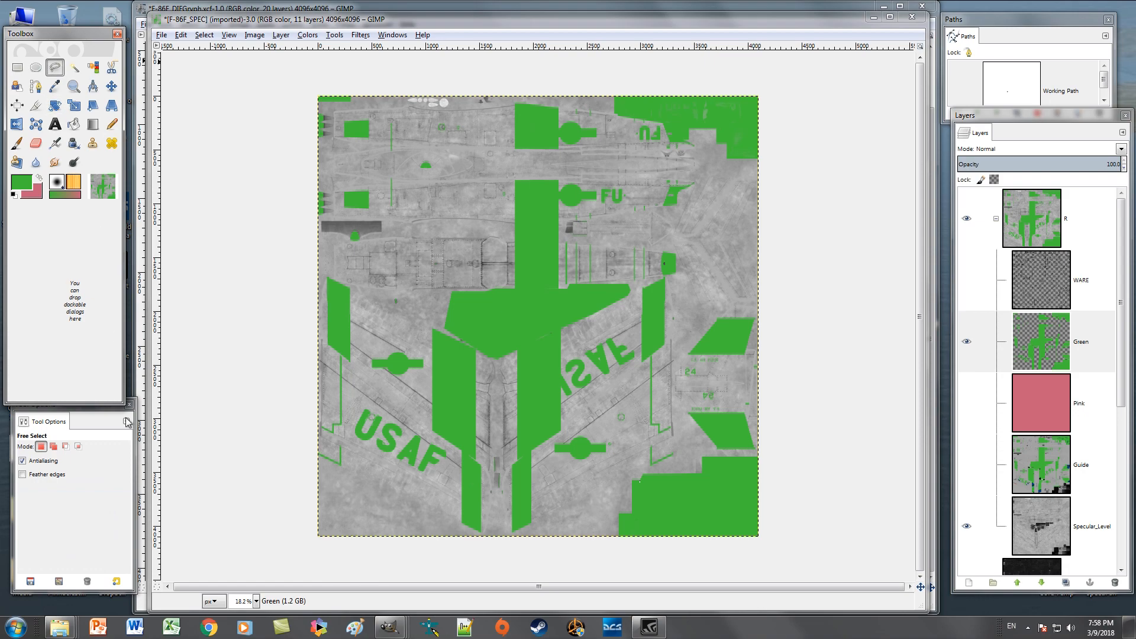
click(256, 601)
click(242, 532)
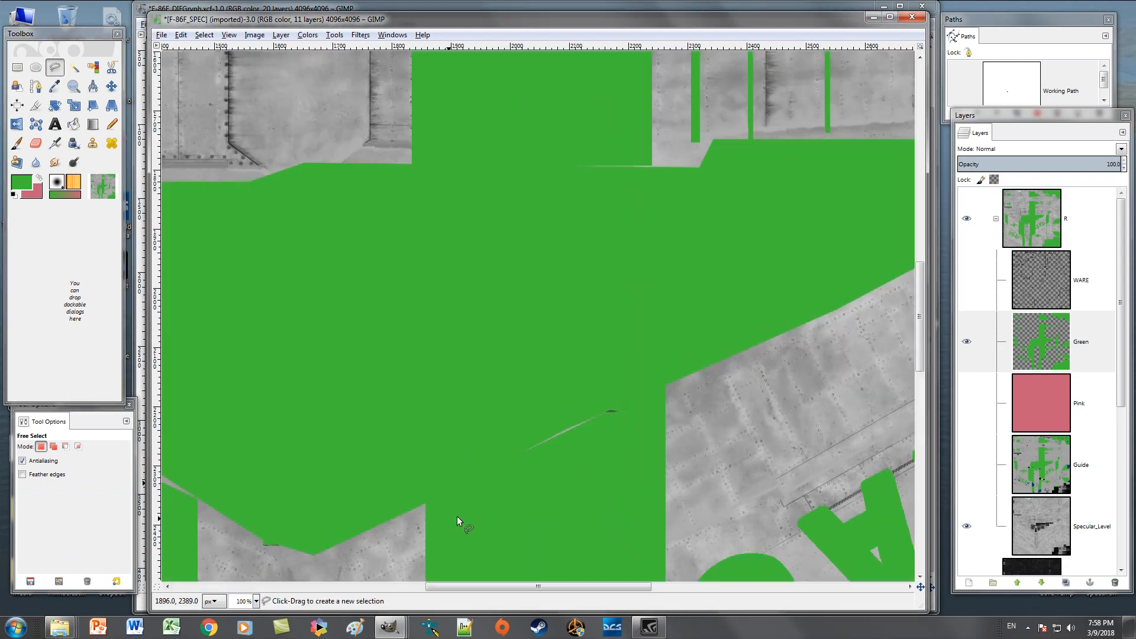
drag(537, 587, 698, 586)
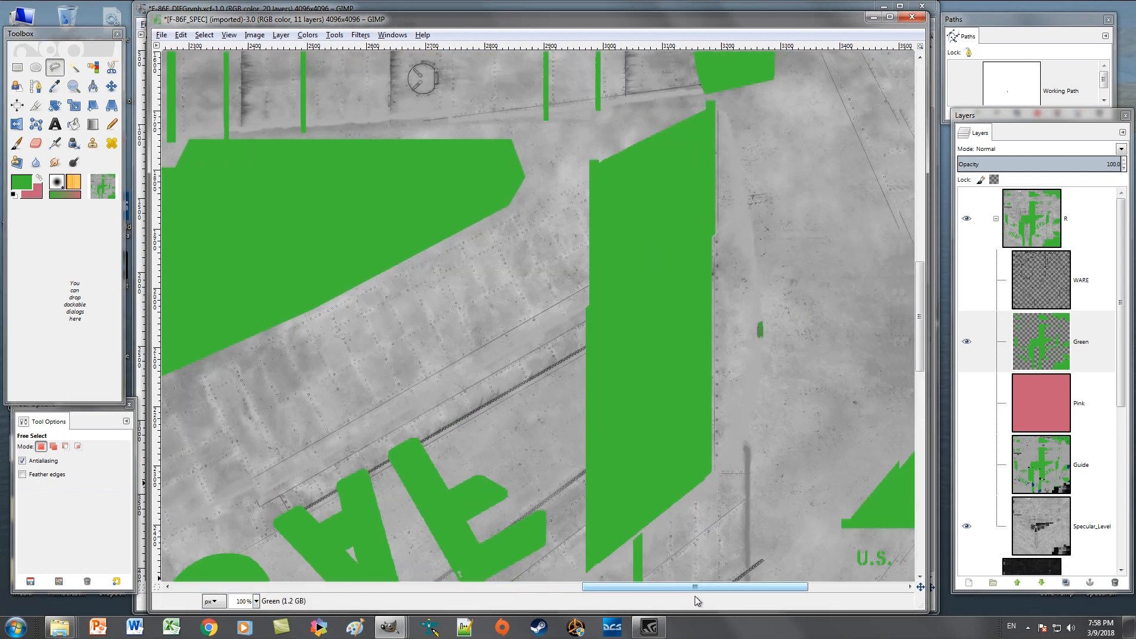
scroll(692, 473, up, 5)
click(694, 411)
click(697, 429)
click(705, 453)
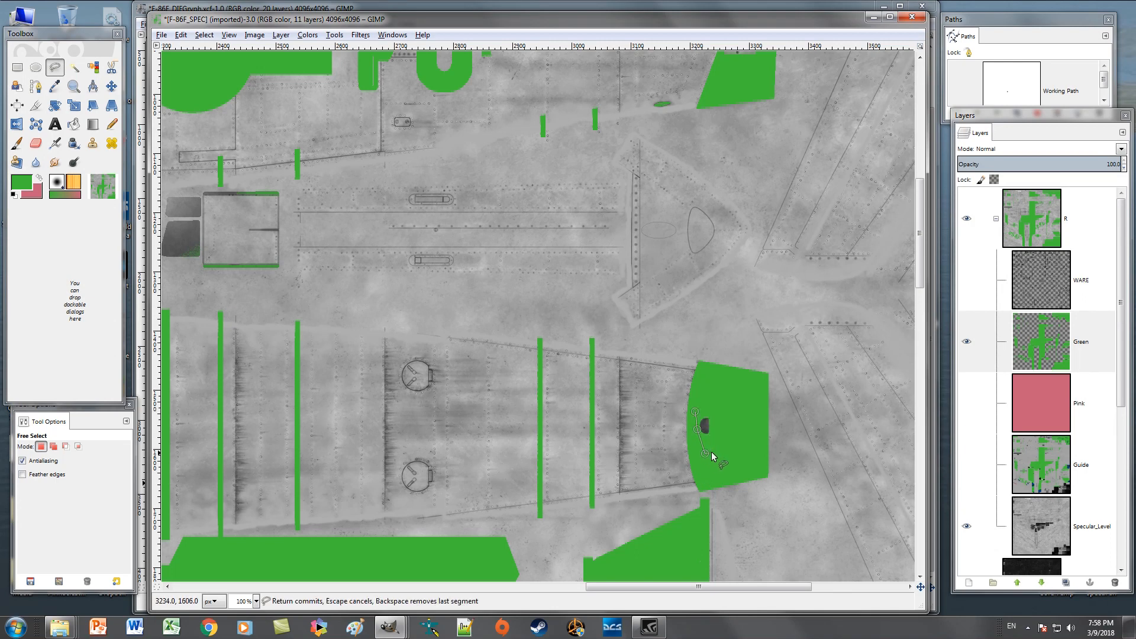
click(694, 411)
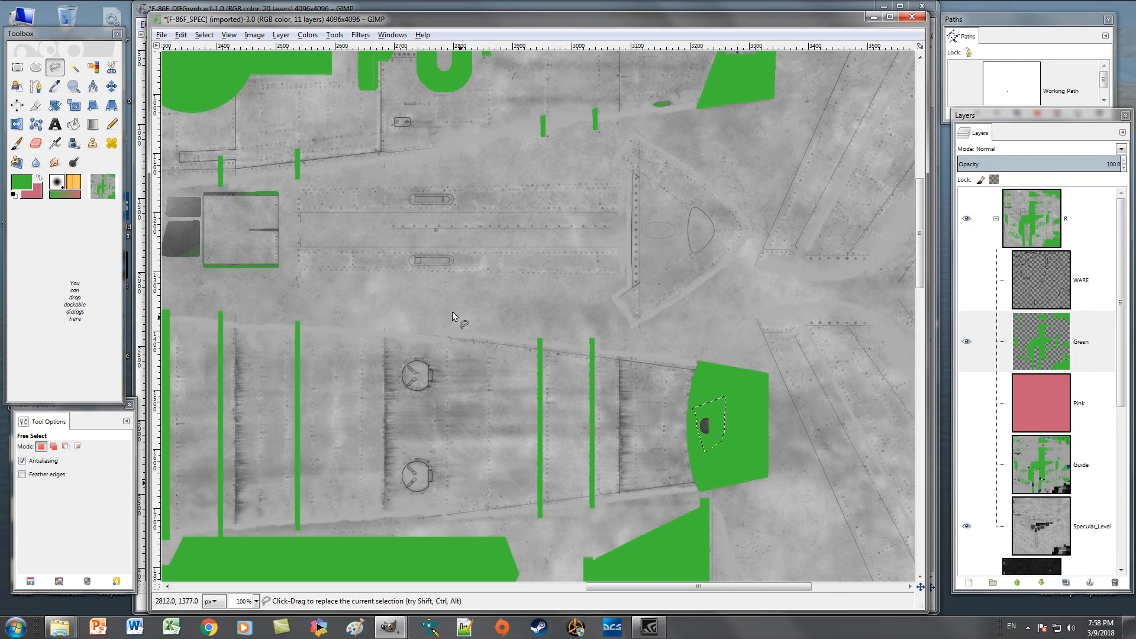
click(113, 125)
click(704, 424)
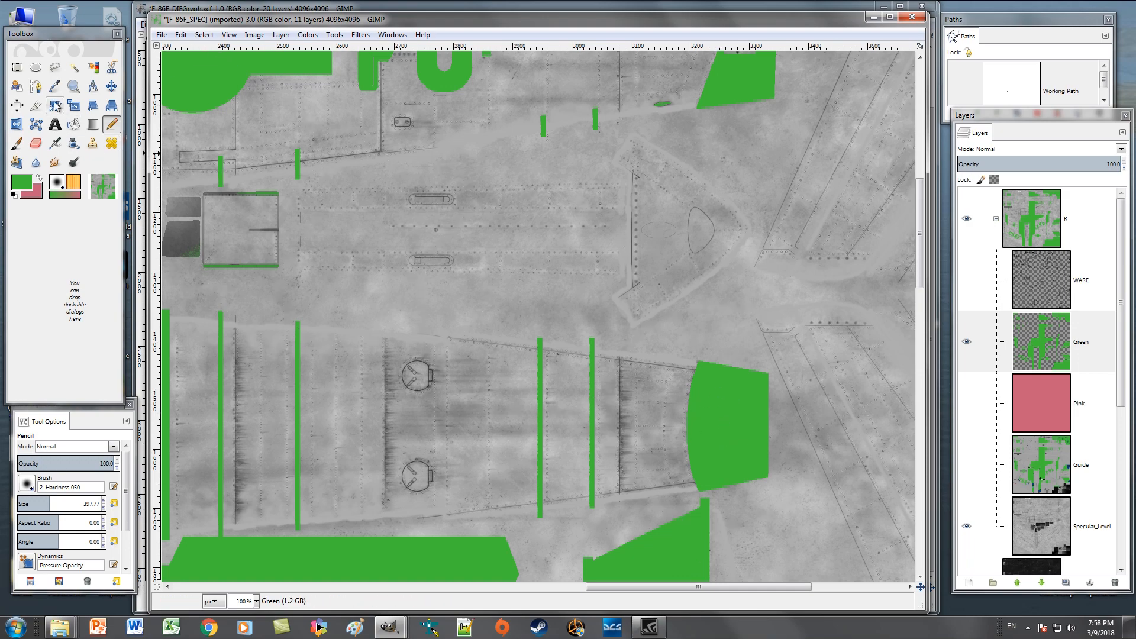
Enclose the grey rectangular gap in the green tail shape beside the upright FU lettering with Free Select and pencil it green.
click(55, 67)
scroll(755, 278, up, 5)
click(732, 297)
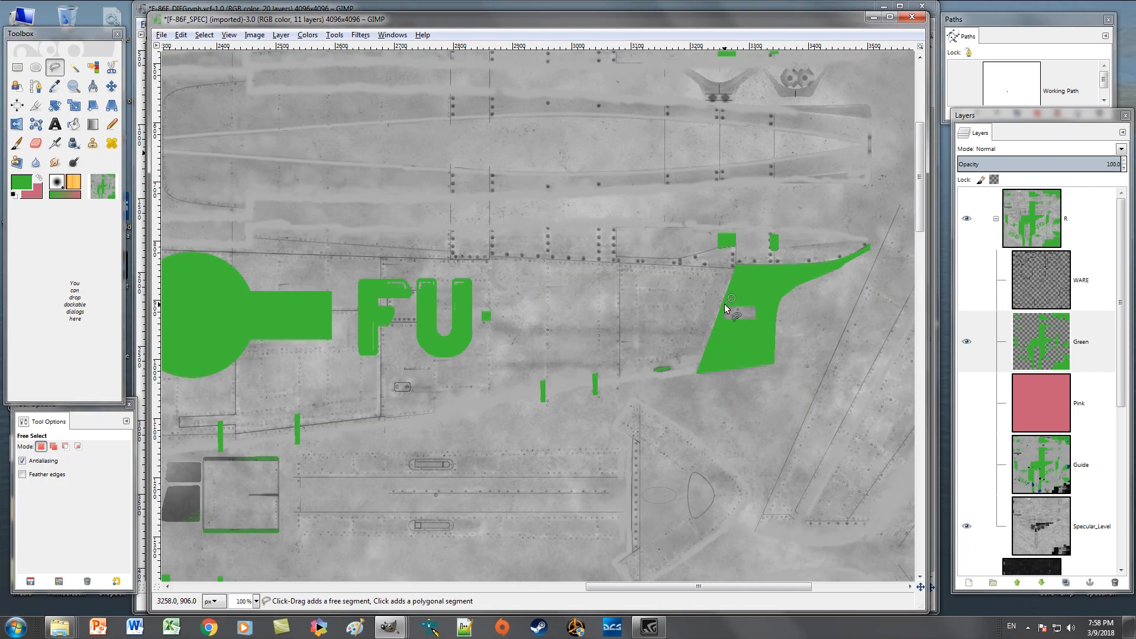
click(723, 308)
click(722, 325)
click(749, 328)
click(758, 320)
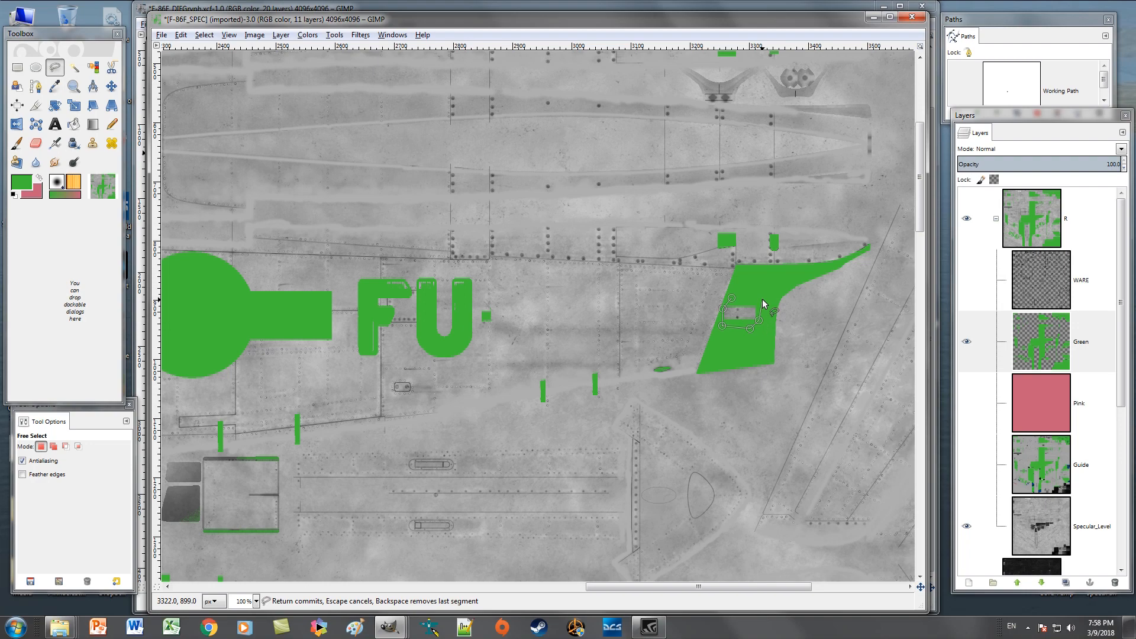
click(762, 300)
click(732, 297)
click(112, 124)
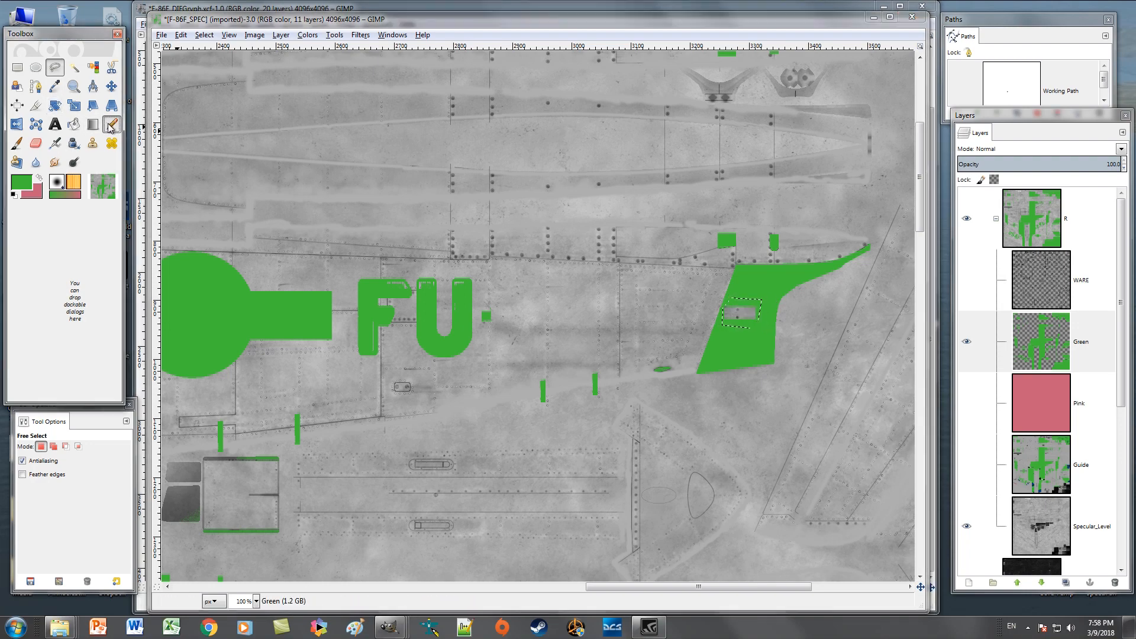
click(693, 322)
Enclose the thin gap in the F of the inverted FU lettering with a Free Select polygon and switch to the Pencil to fill it.
scroll(704, 378, up, 5)
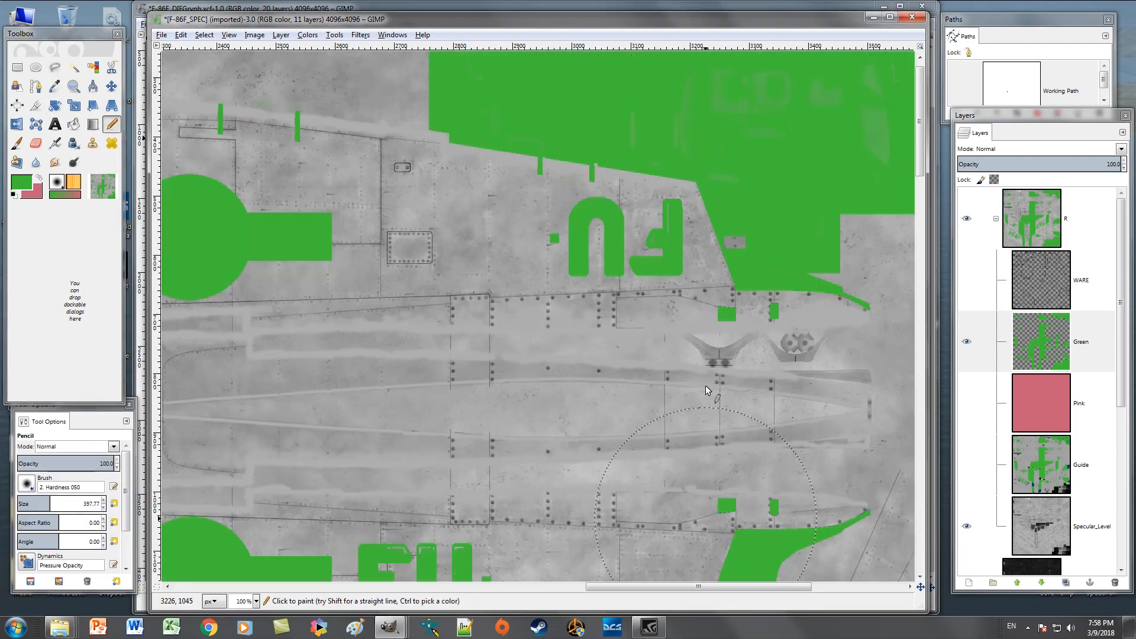
click(55, 65)
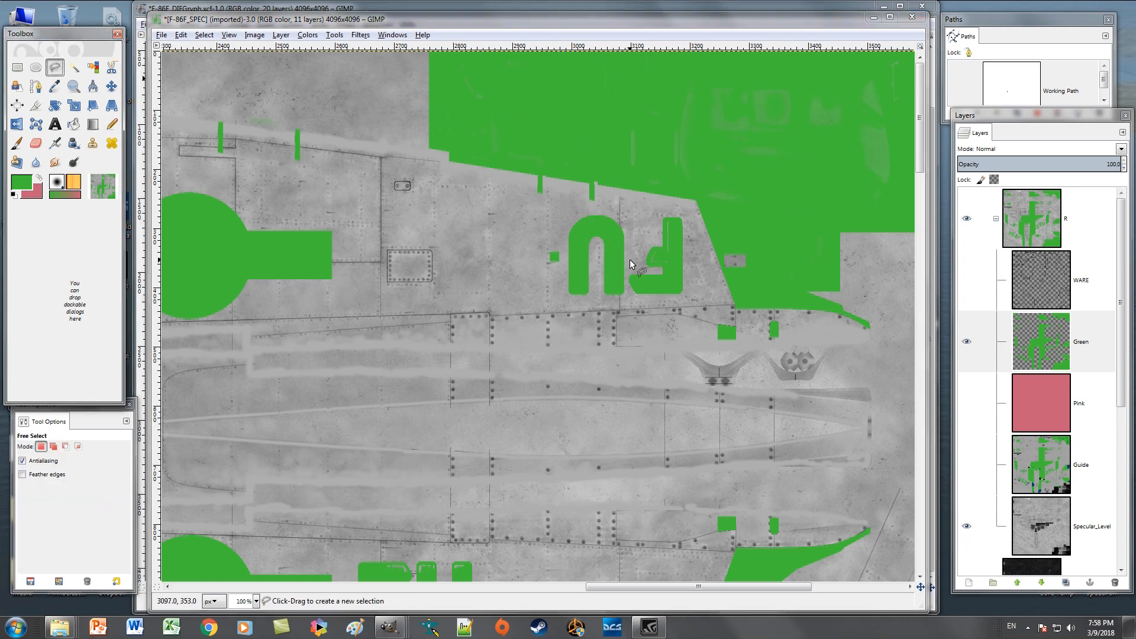
click(665, 221)
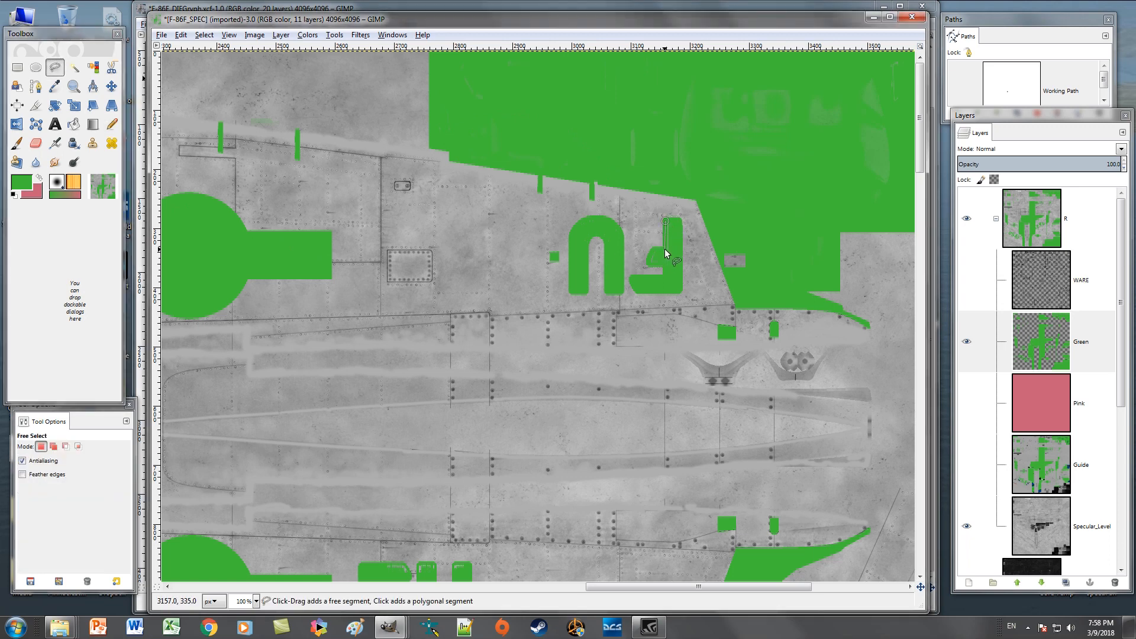
click(654, 251)
click(649, 262)
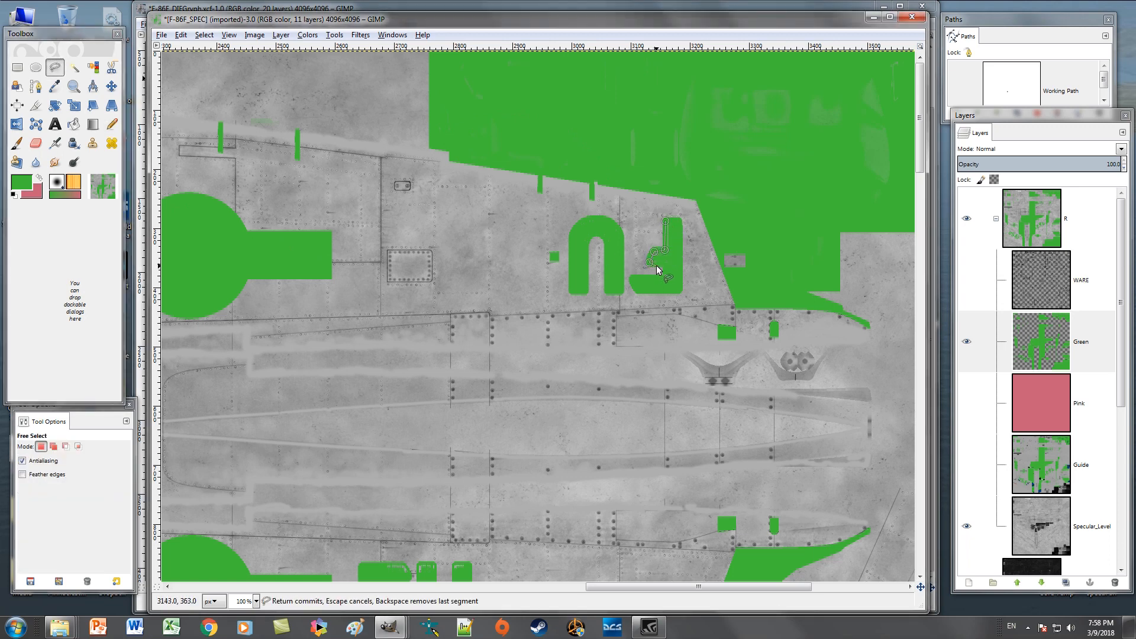
click(667, 222)
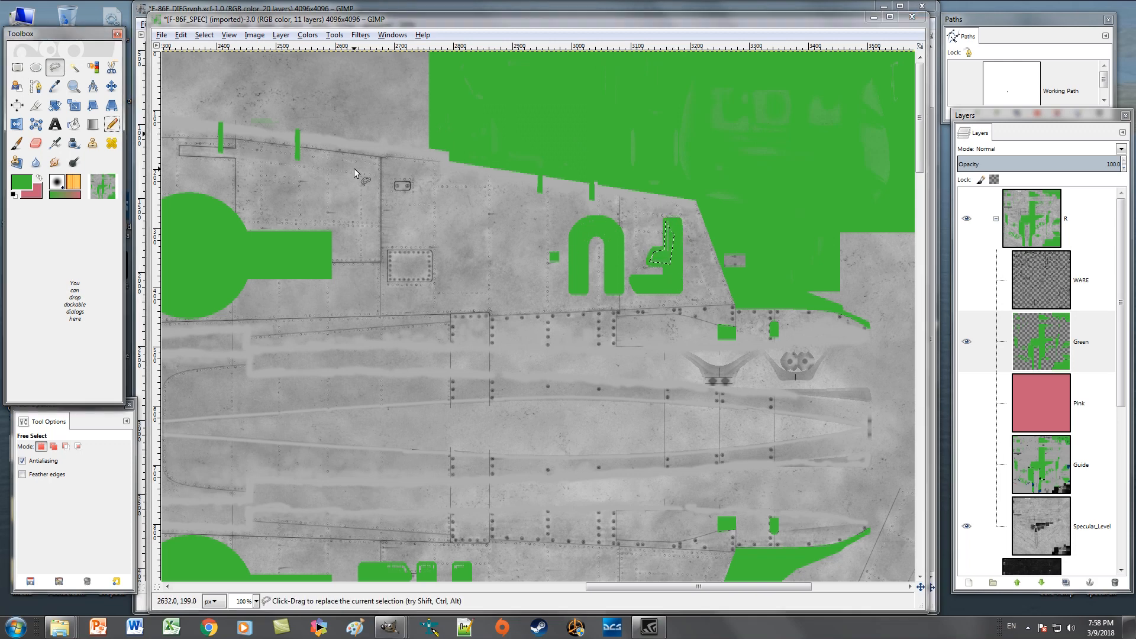
click(111, 123)
Enclose the small grey gap at the green tail edge beside the inverted FU lettering, pencil it green and clear the selection.
click(55, 67)
click(719, 250)
click(749, 274)
click(752, 237)
click(719, 251)
key(Return)
click(113, 124)
click(698, 255)
key(ctrl+shift+a)
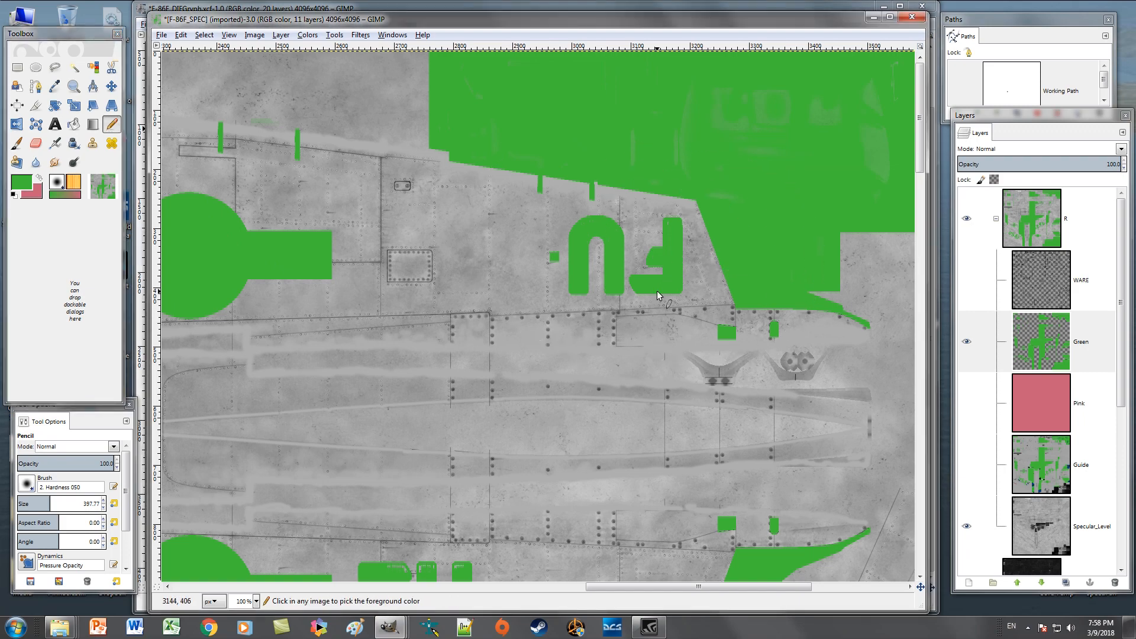
Show the Pink layer beneath the green markings with the whole texture in view.
click(256, 601)
click(245, 573)
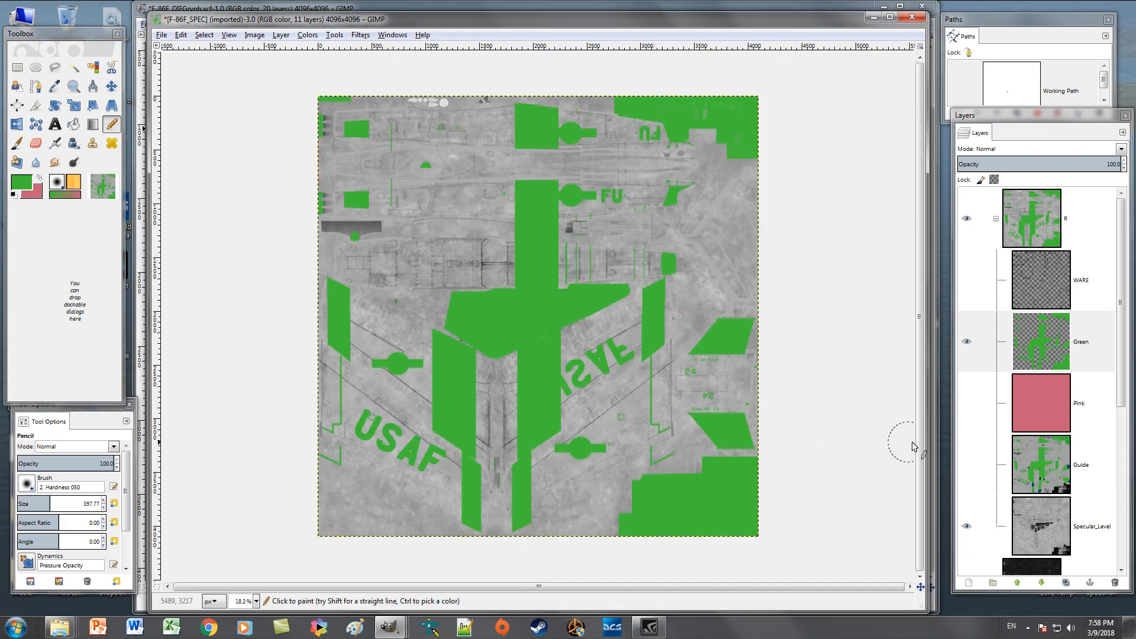
click(968, 404)
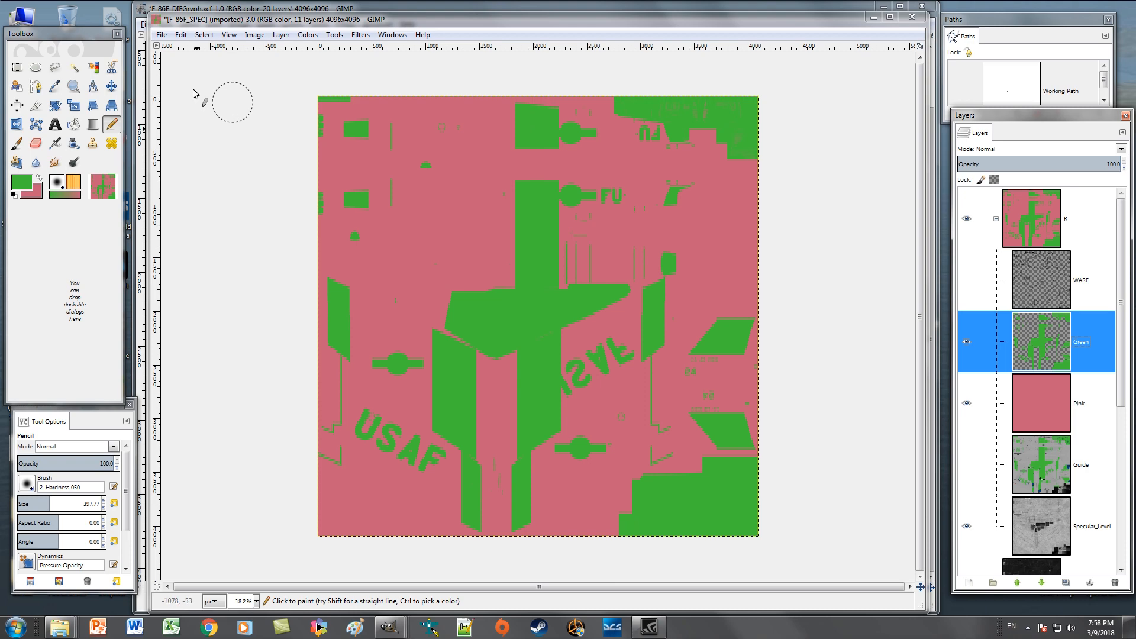
Save the image in the F-86F Sabre folder as an XCF file with a new name starting with F-86F_SPECG.
click(161, 35)
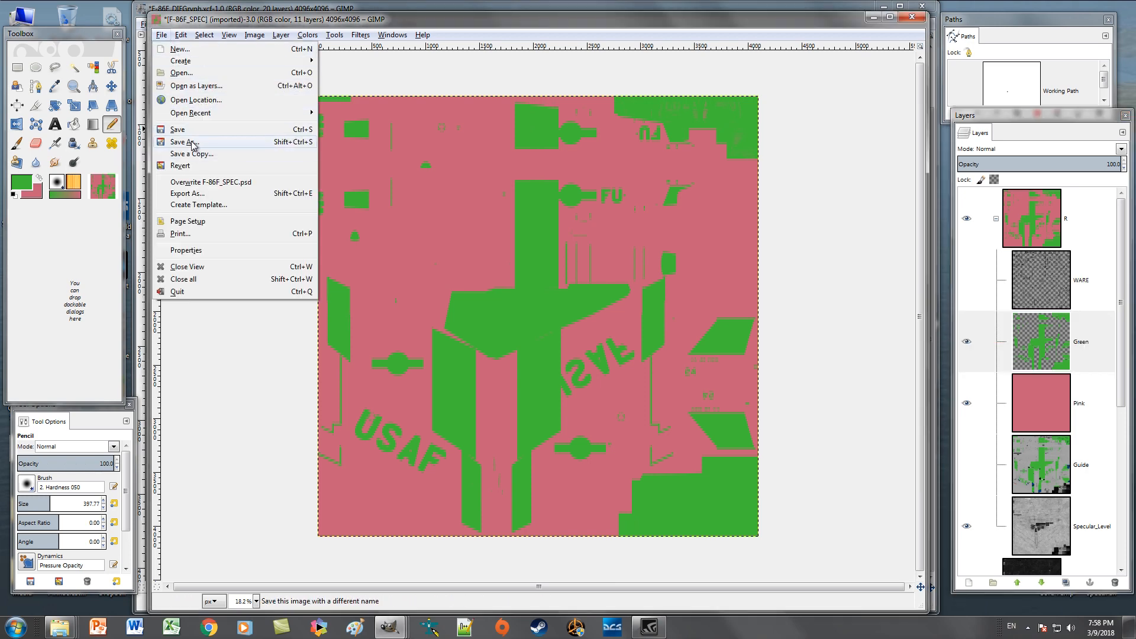
click(192, 142)
click(190, 113)
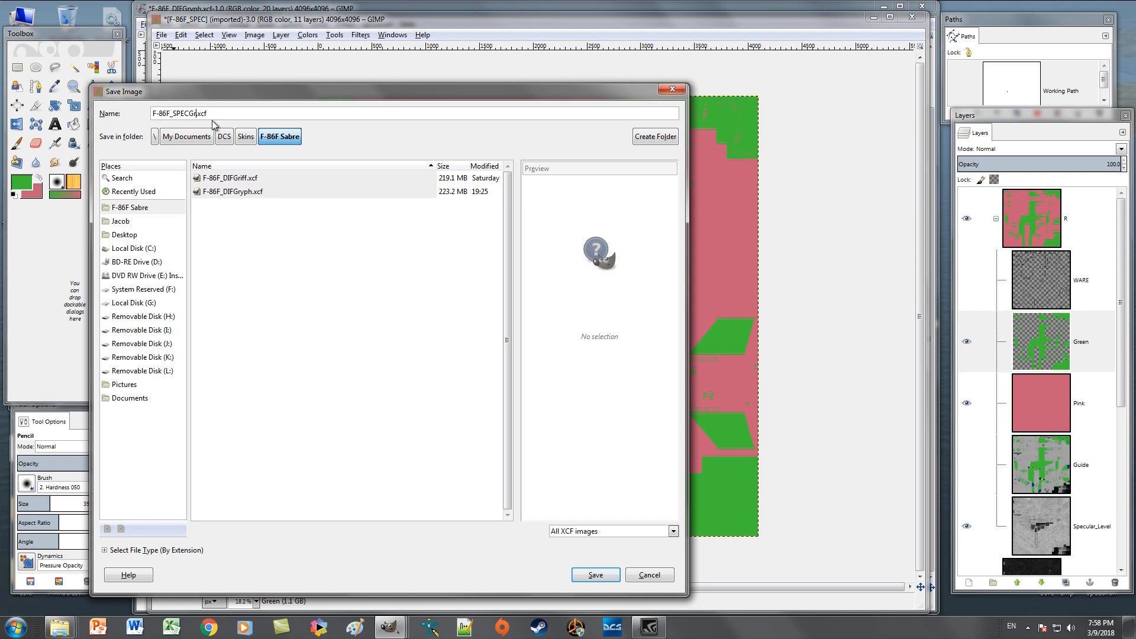